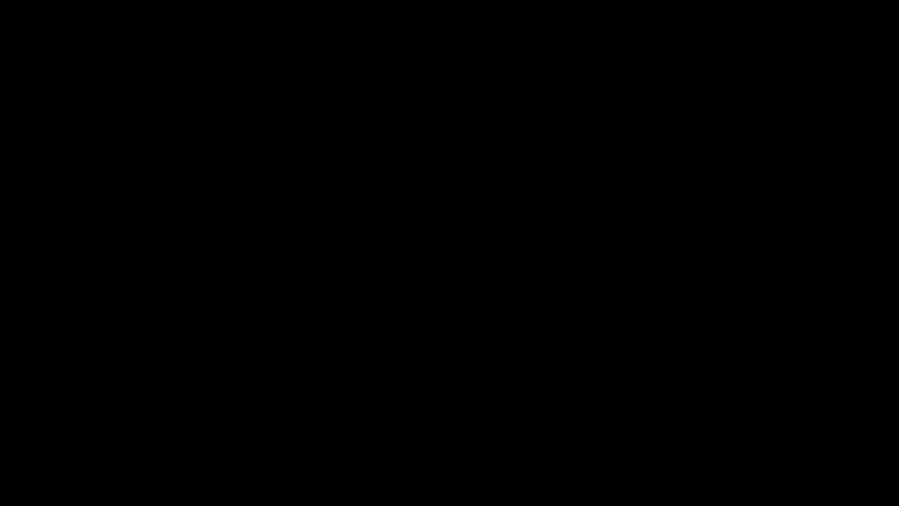
Leave the Windows 8 Start screen for the desktop and open the music player
{"action": "scroll", "coordinate": [421, 255], "scroll_direction": "down", "scroll_amount": 5}
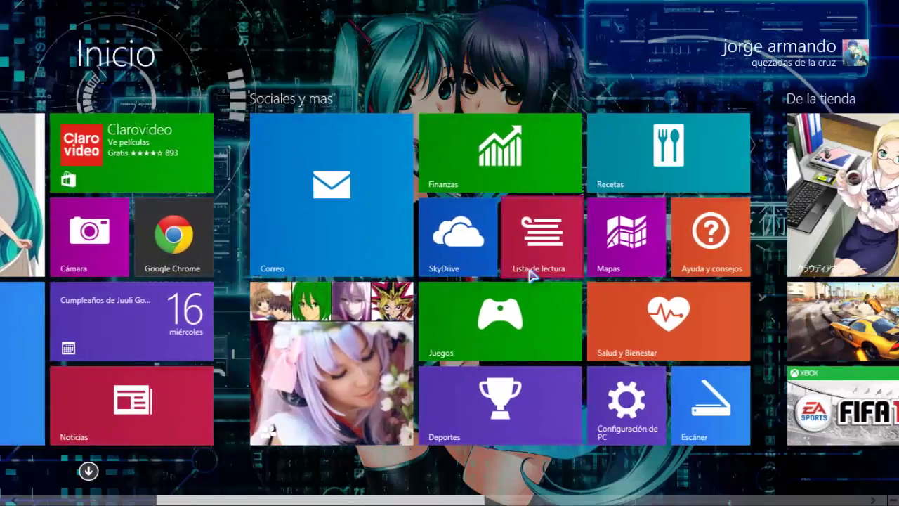
{"action": "scroll", "coordinate": [532, 274], "scroll_direction": "down", "scroll_amount": 3}
{"action": "scroll", "coordinate": [531, 275], "scroll_direction": "down", "scroll_amount": 4}
{"action": "scroll", "coordinate": [527, 273], "scroll_direction": "up", "scroll_amount": 5}
{"action": "scroll", "coordinate": [225, 360], "scroll_direction": "up", "scroll_amount": 3}
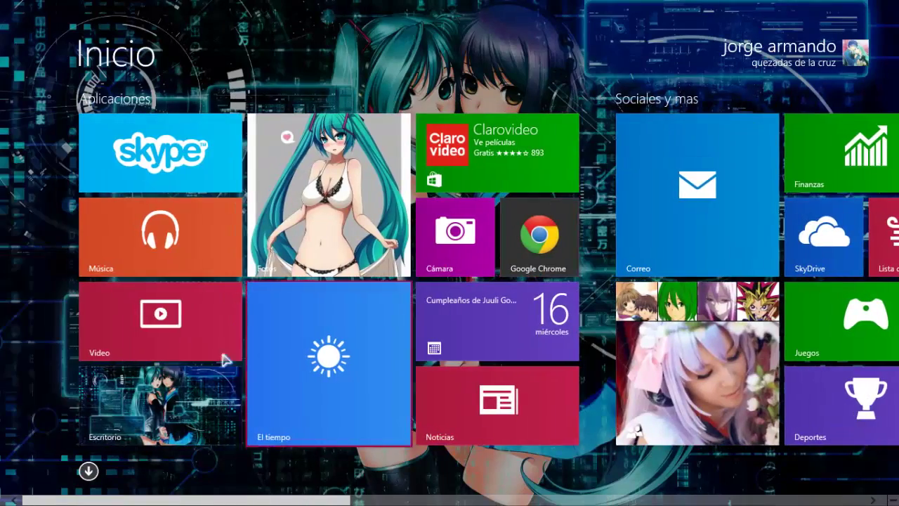
{"action": "left_click", "coordinate": [176, 397]}
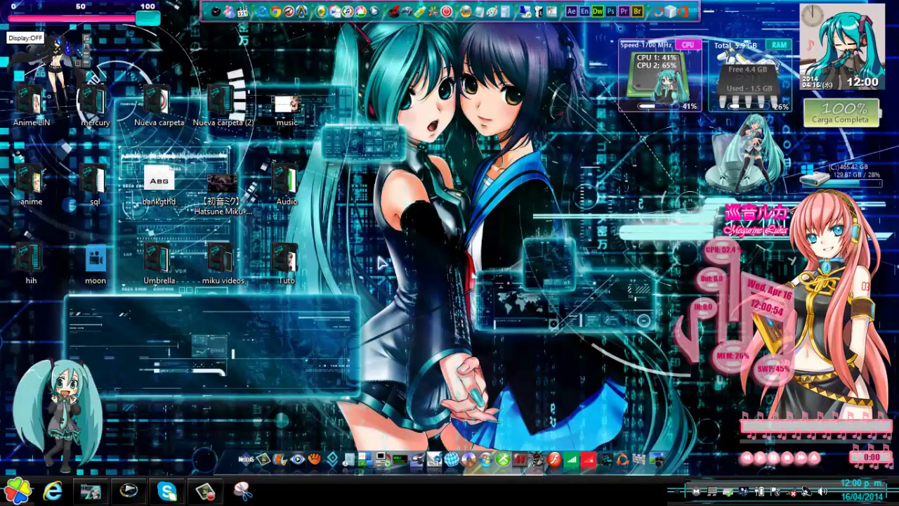
{"action": "left_click", "coordinate": [128, 490]}
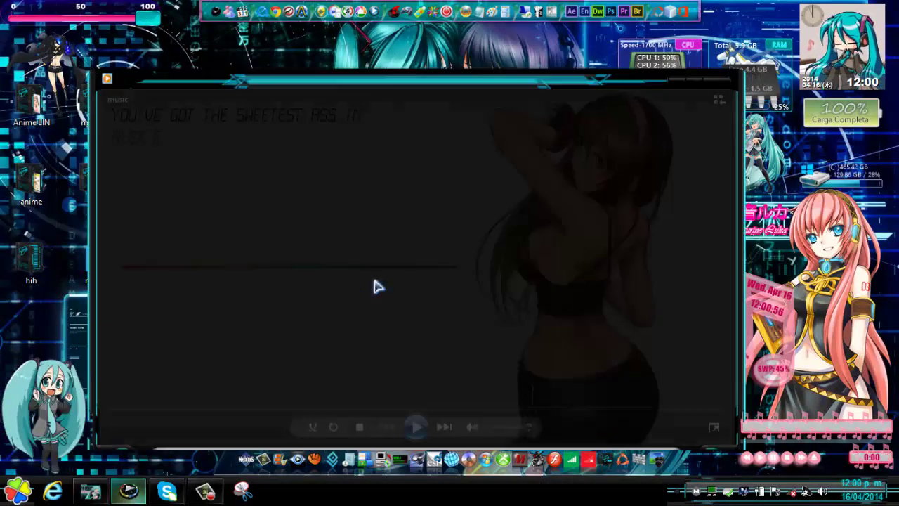
Play the song in Windows Media Player
{"action": "left_click", "coordinate": [408, 425]}
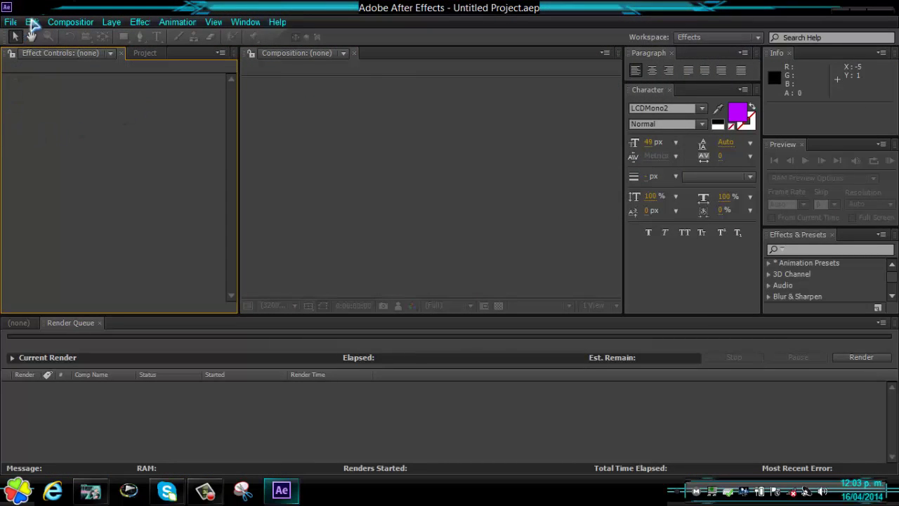
Create a composition named Musica at 1280×720 and 30 fps
{"action": "left_click", "coordinate": [59, 24]}
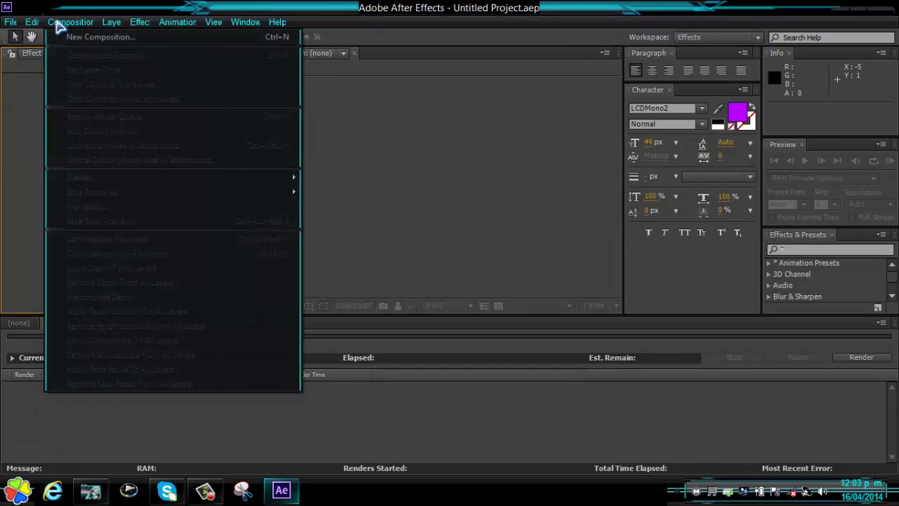
{"action": "left_click", "coordinate": [91, 40]}
{"action": "type", "text": "Musi"}
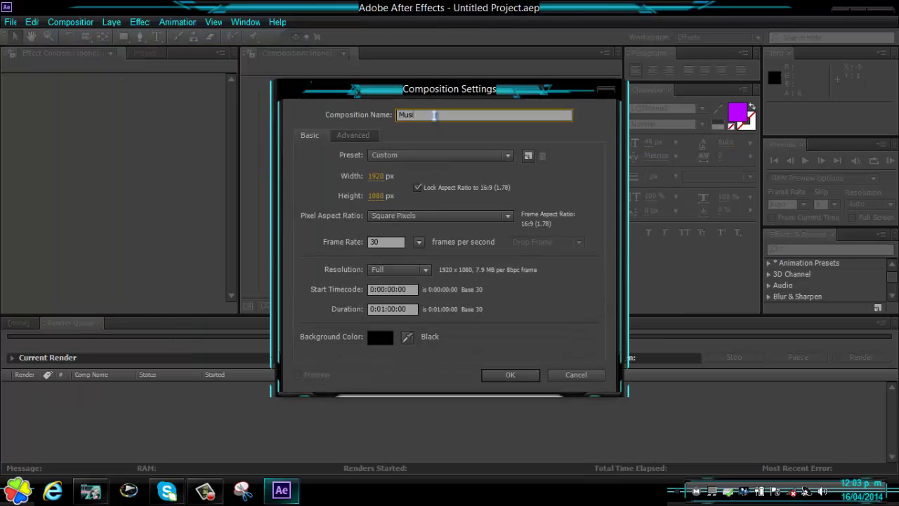
{"action": "type", "text": "ca"}
{"action": "left_click", "coordinate": [419, 243]}
{"action": "left_click", "coordinate": [460, 369]}
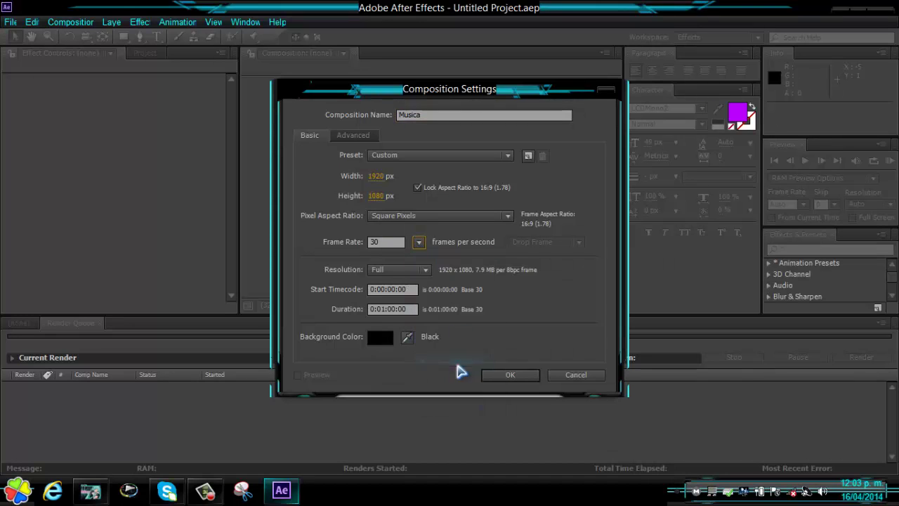
{"action": "left_click", "coordinate": [378, 177]}
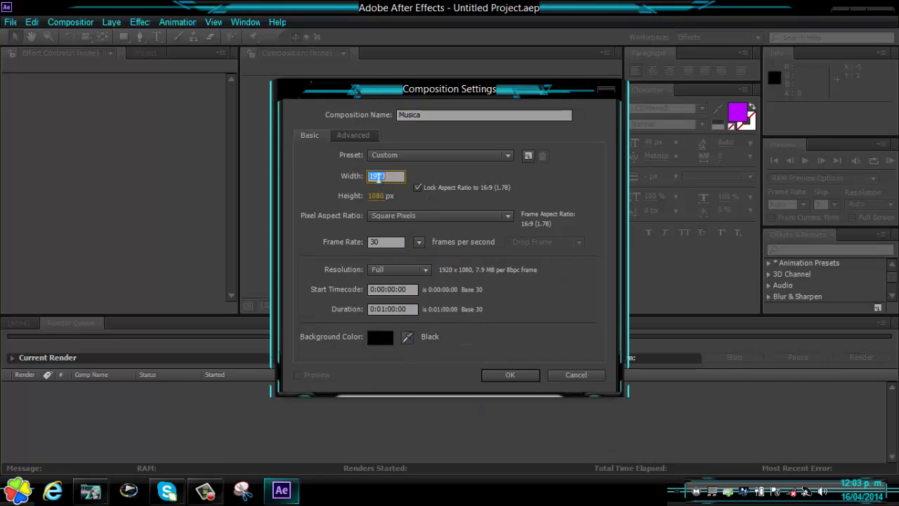
{"action": "type", "text": "1366"}
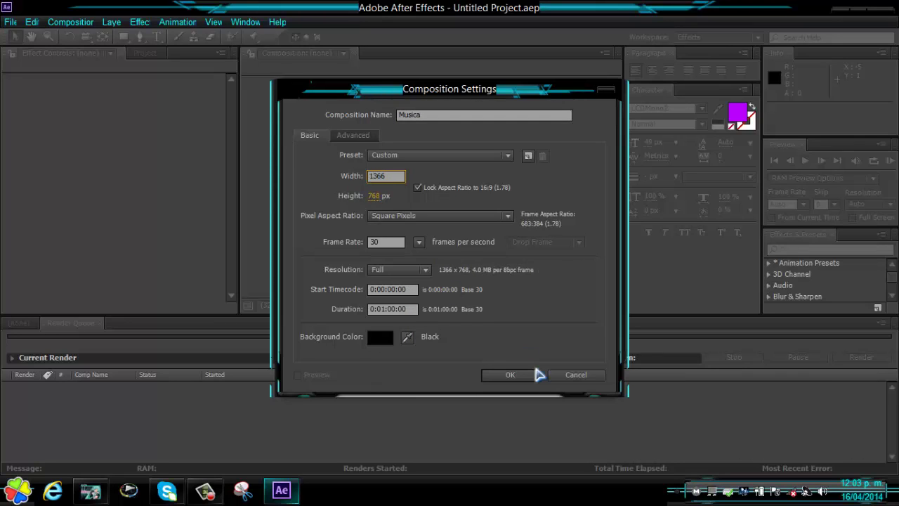
{"action": "key", "text": "BackSpace"}
{"action": "key", "text": "BackSpace"}
{"action": "key", "text": "BackSpace"}
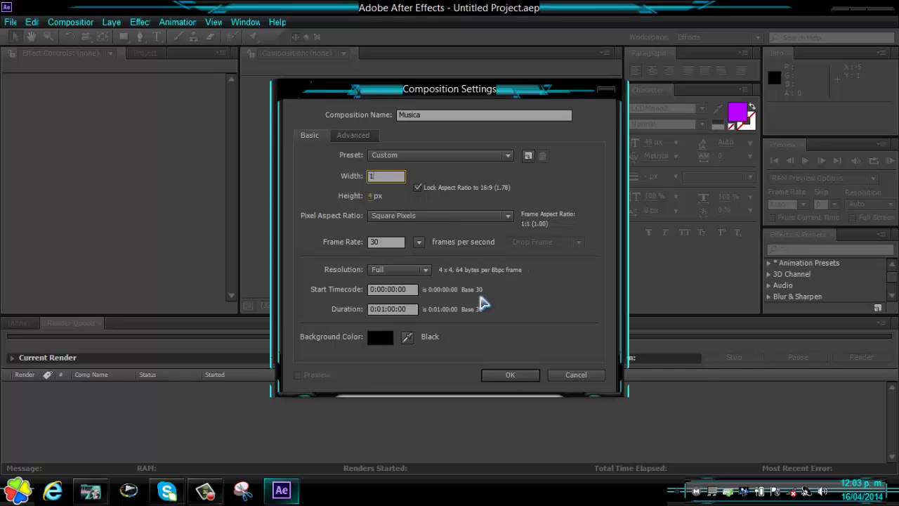
{"action": "type", "text": "280"}
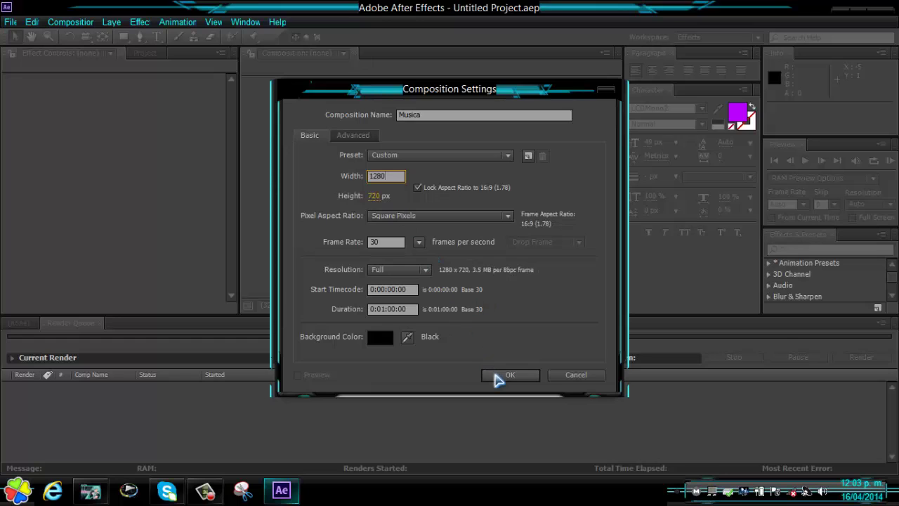
{"action": "left_click", "coordinate": [499, 378]}
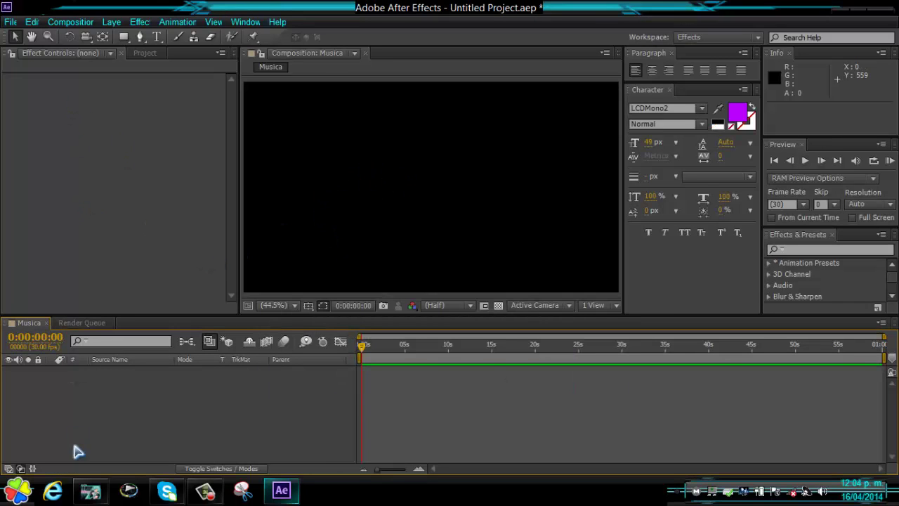
Import the anime girl JPEG, the mp3, the Kaito image and the kaito 2014 logo from the Tuto folder
{"action": "left_click", "coordinate": [90, 490]}
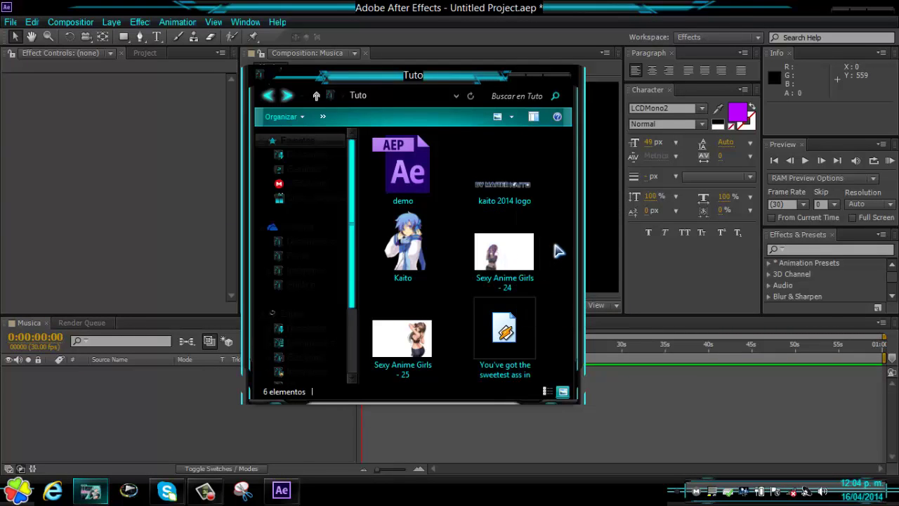
{"action": "left_click_drag", "start_coordinate": [557, 244], "coordinate": [509, 345]}
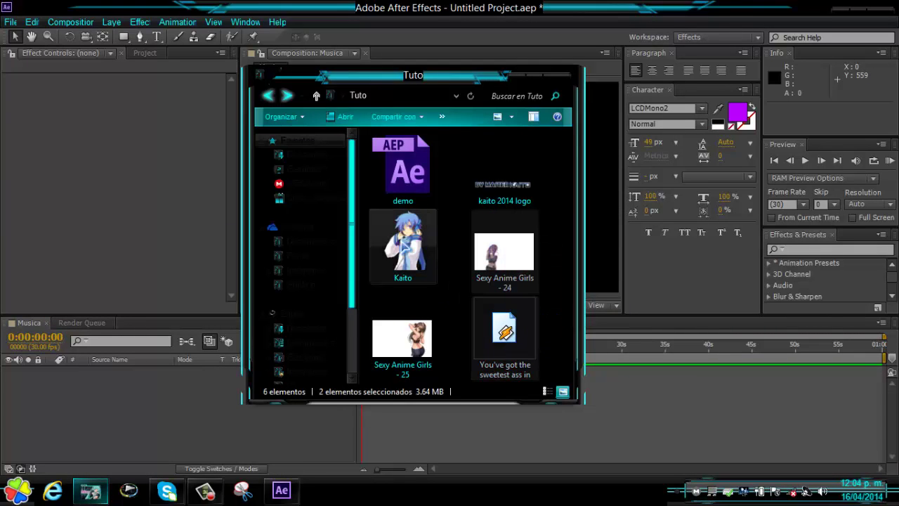
{"action": "left_click", "coordinate": [407, 247], "text": "ctrl"}
{"action": "left_click", "coordinate": [508, 202], "text": "ctrl"}
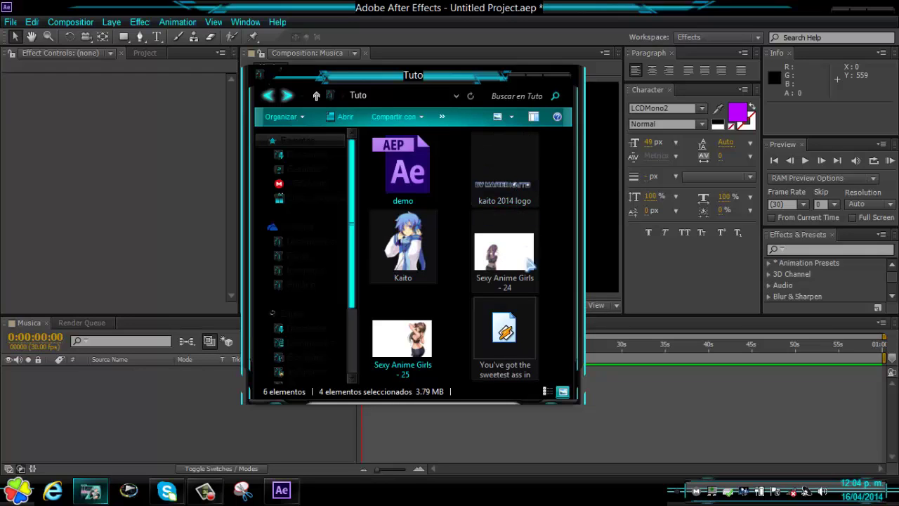
{"action": "mouse_move", "coordinate": [521, 355]}
{"action": "left_mouse_down"}
{"action": "mouse_move", "coordinate": [133, 198]}
{"action": "mouse_move", "coordinate": [141, 41]}
{"action": "mouse_move", "coordinate": [145, 60]}
{"action": "mouse_move", "coordinate": [109, 224]}
{"action": "left_mouse_up"}
Place Sexy Anime Girls - 24.jpg as a layer in the Musica timeline
{"action": "left_click", "coordinate": [113, 264]}
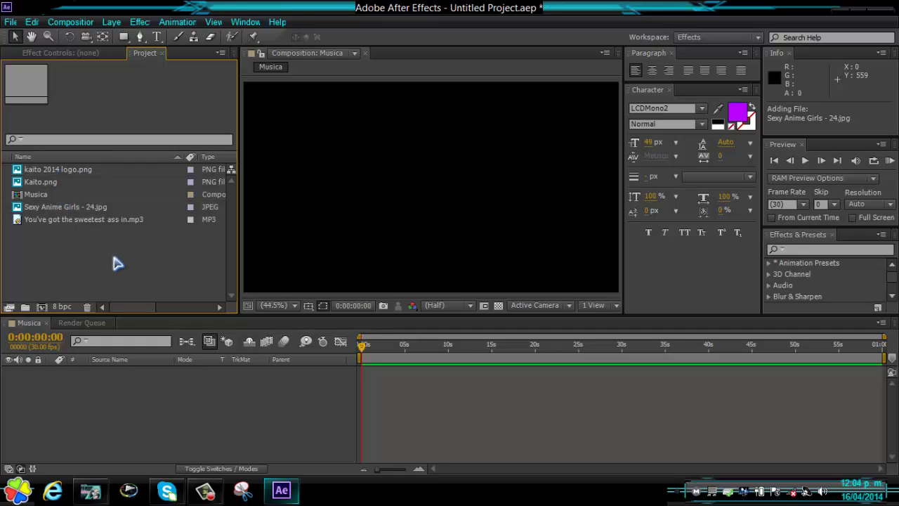
{"action": "left_click", "coordinate": [42, 209]}
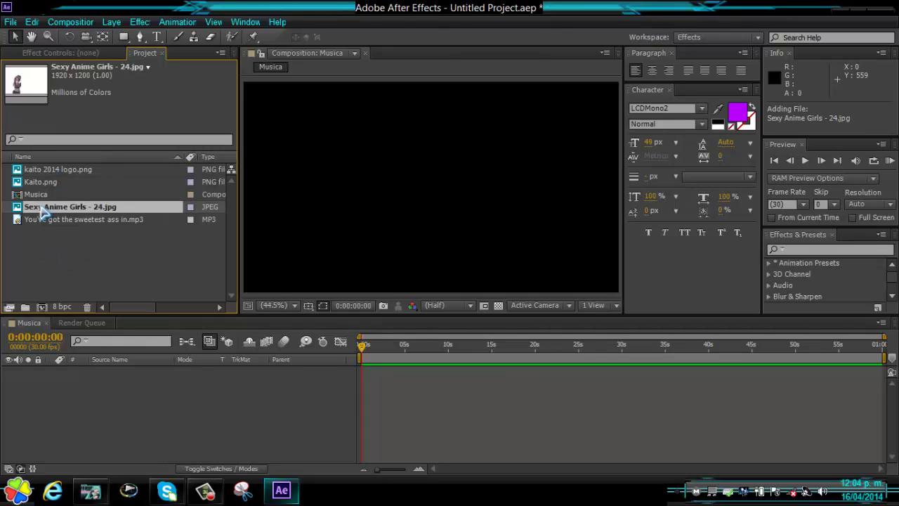
{"action": "left_click_drag", "start_coordinate": [53, 211], "coordinate": [87, 392]}
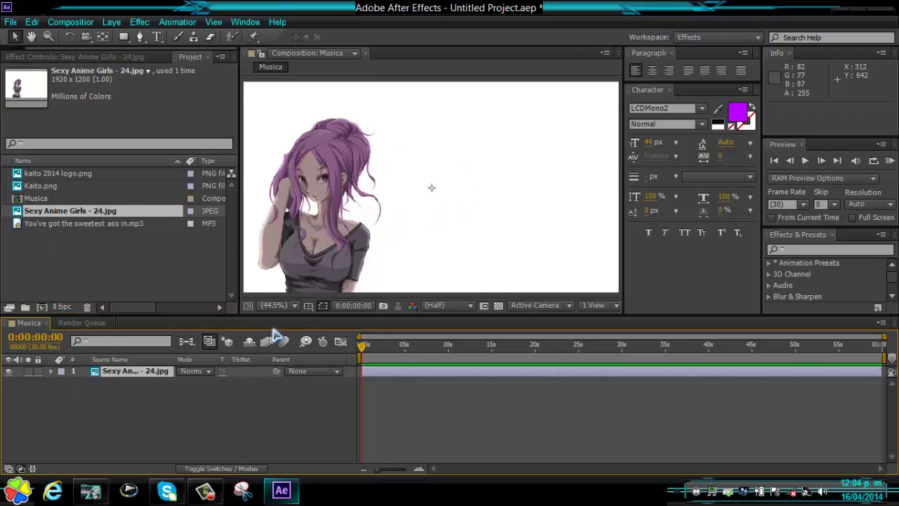
Scale the anime girl layer down to about 52%
{"action": "left_click", "coordinate": [51, 372]}
{"action": "left_click", "coordinate": [61, 383]}
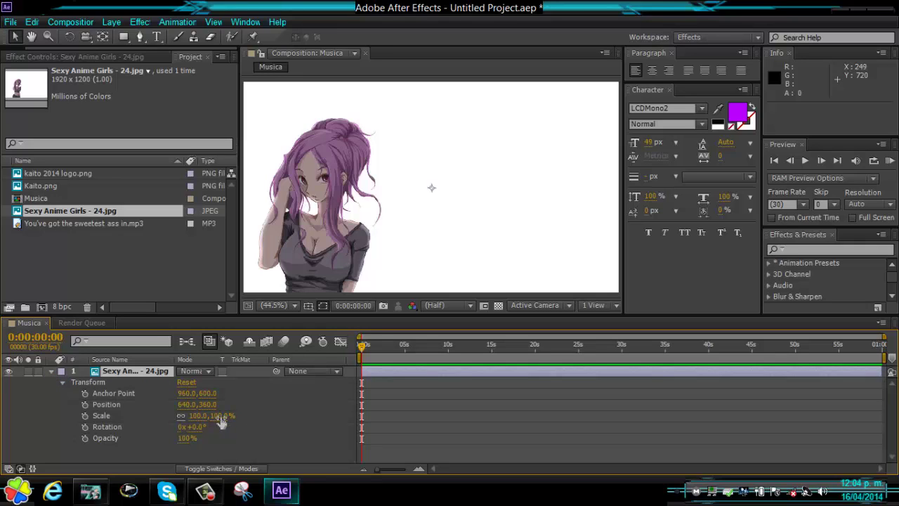
{"action": "mouse_move", "coordinate": [219, 416]}
{"action": "left_mouse_down"}
{"action": "mouse_move", "coordinate": [185, 415]}
{"action": "mouse_move", "coordinate": [198, 416]}
{"action": "left_mouse_up"}
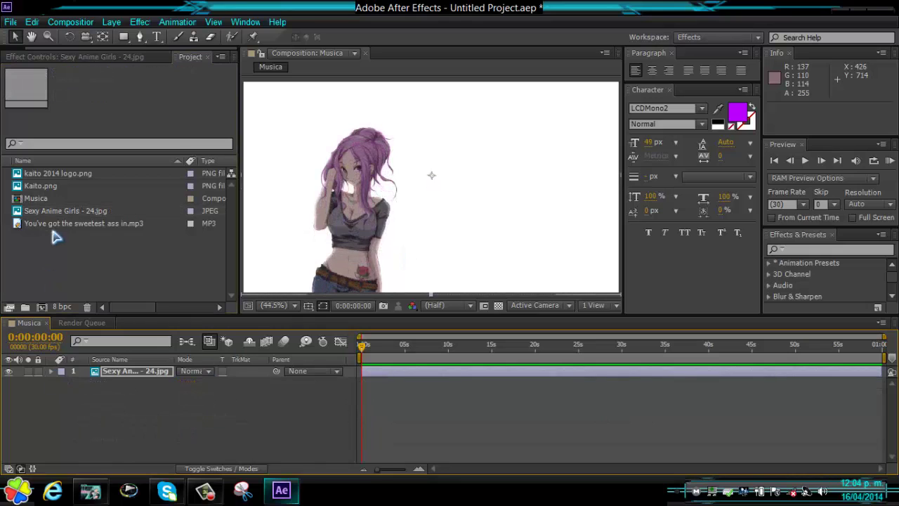
Add the mp3 below the image layer and run a short RAM Preview
{"action": "mouse_move", "coordinate": [62, 224]}
{"action": "left_mouse_down"}
{"action": "mouse_move", "coordinate": [159, 429]}
{"action": "mouse_move", "coordinate": [125, 419]}
{"action": "left_mouse_up"}
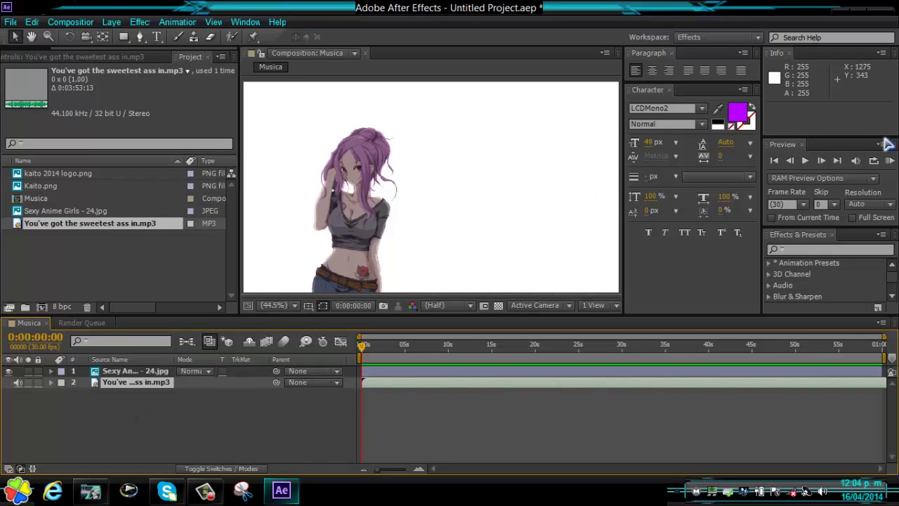
{"action": "left_click", "coordinate": [890, 161]}
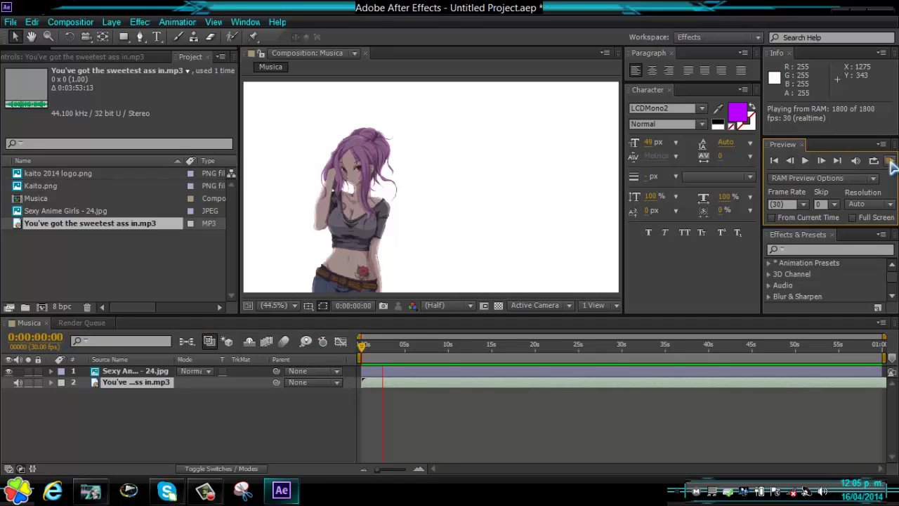
{"action": "left_click", "coordinate": [890, 165]}
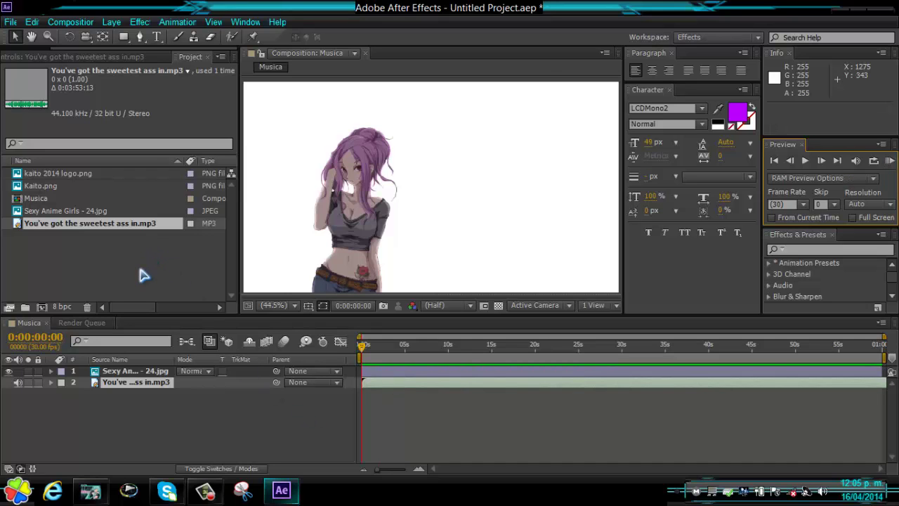
Create a full-frame FF0000 red solid named Espectro
{"action": "left_click", "coordinate": [118, 23]}
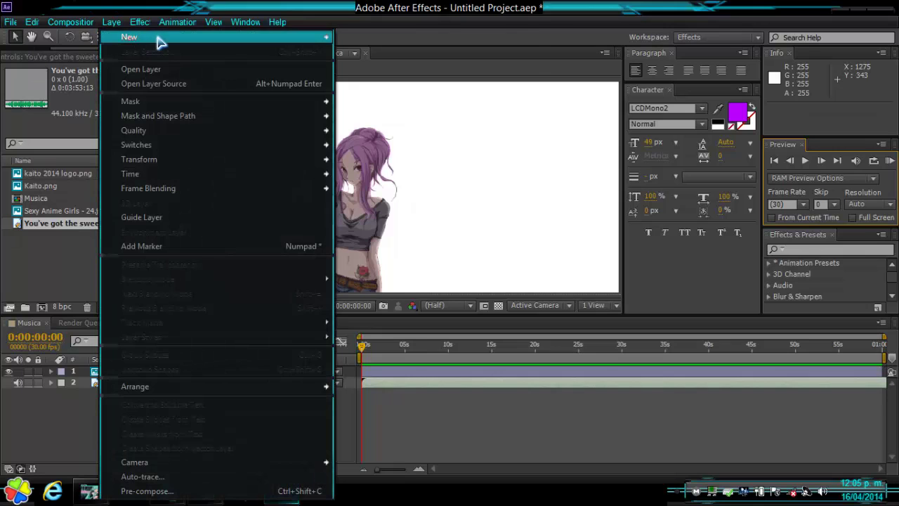
{"action": "mouse_move", "coordinate": [168, 39]}
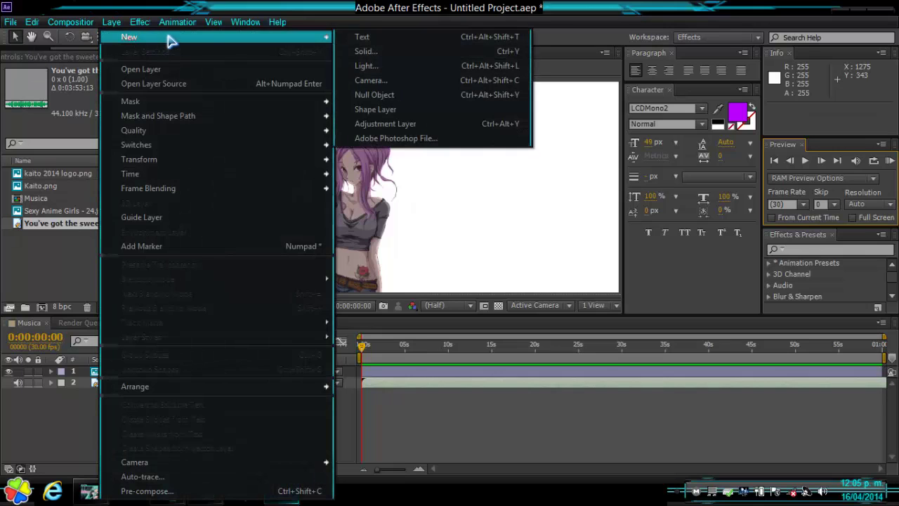
{"action": "left_click", "coordinate": [362, 54]}
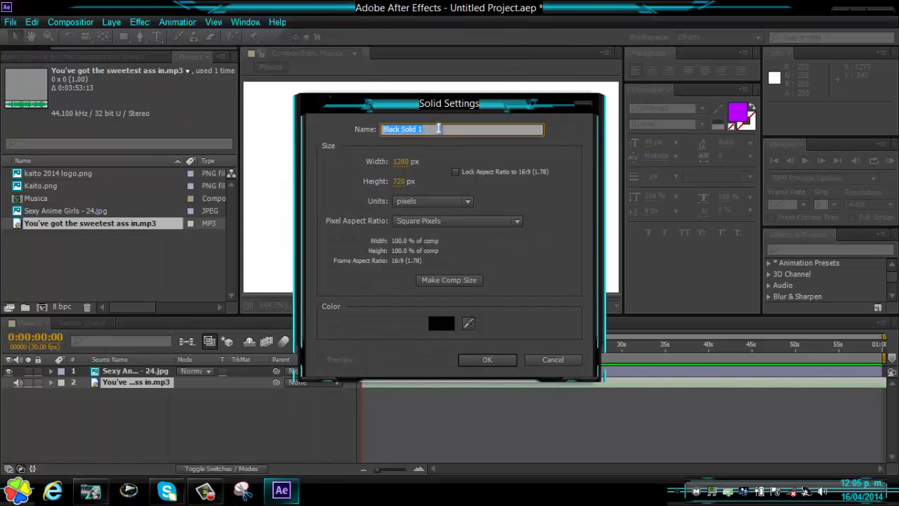
{"action": "type", "text": "Espectro"}
{"action": "left_click", "coordinate": [431, 326]}
{"action": "left_click", "coordinate": [671, 201]}
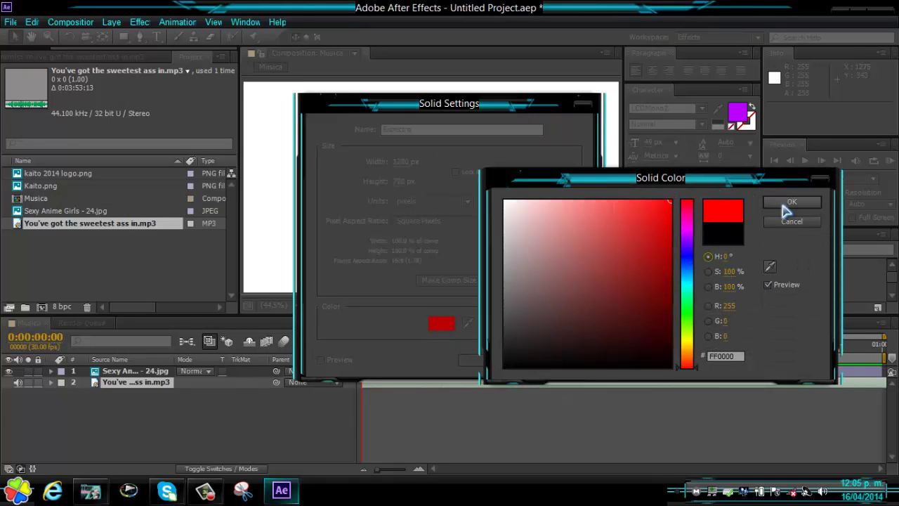
{"action": "left_click", "coordinate": [790, 202]}
{"action": "left_click", "coordinate": [487, 361]}
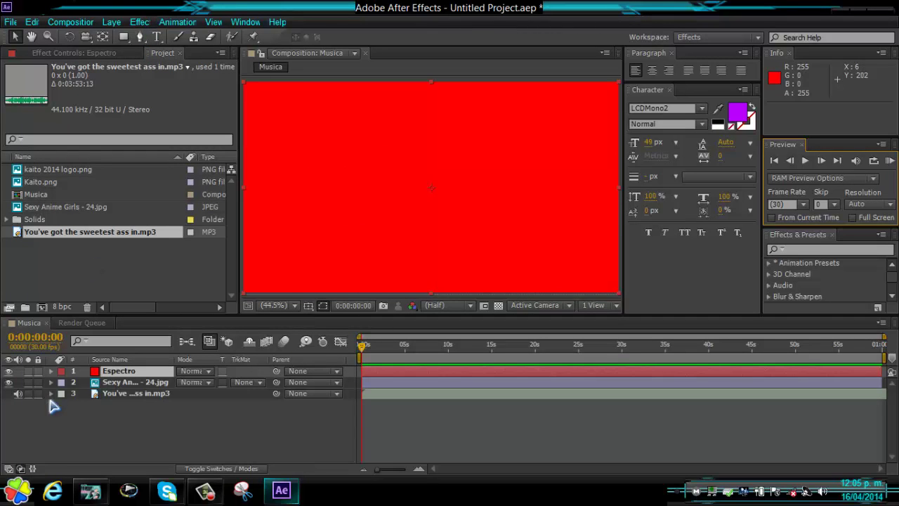
Apply Audio Spectrum to Espectro with the mp3 as its audio layer
{"action": "right_click", "coordinate": [112, 371]}
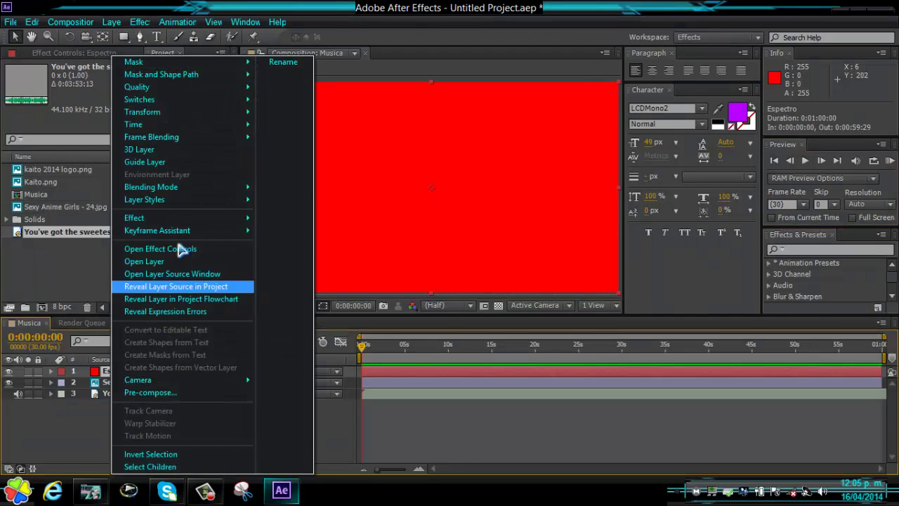
{"action": "mouse_move", "coordinate": [230, 219]}
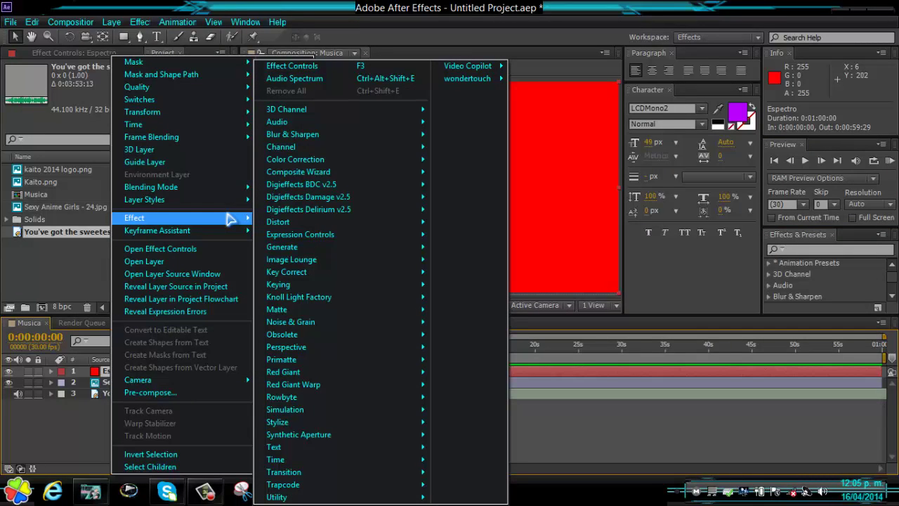
{"action": "mouse_move", "coordinate": [312, 250]}
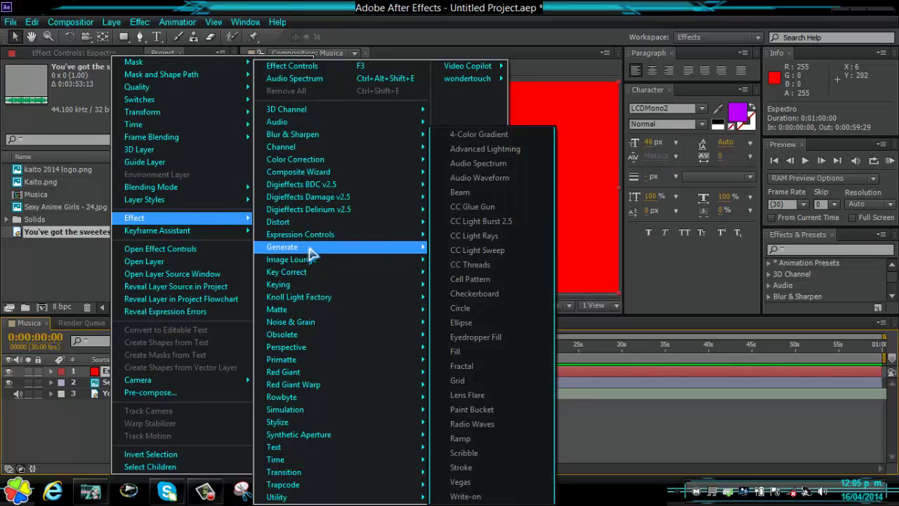
{"action": "left_click", "coordinate": [500, 165]}
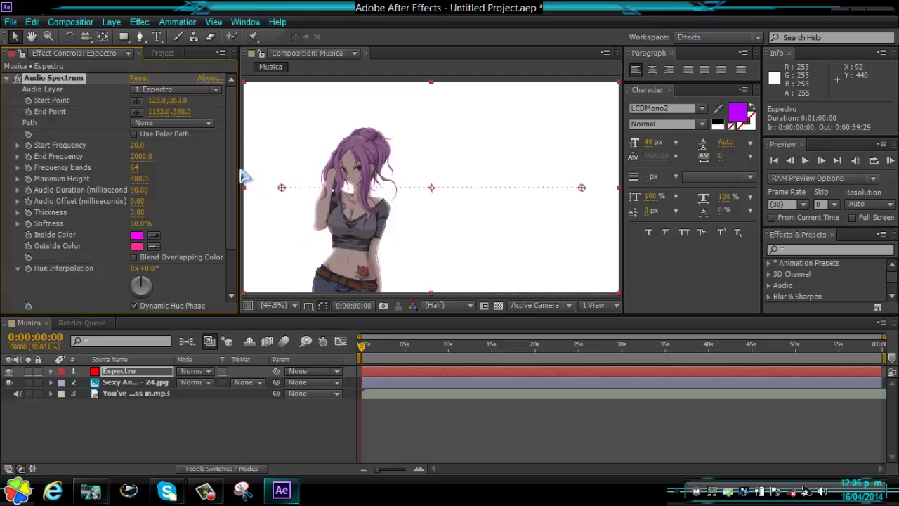
{"action": "left_click", "coordinate": [217, 92]}
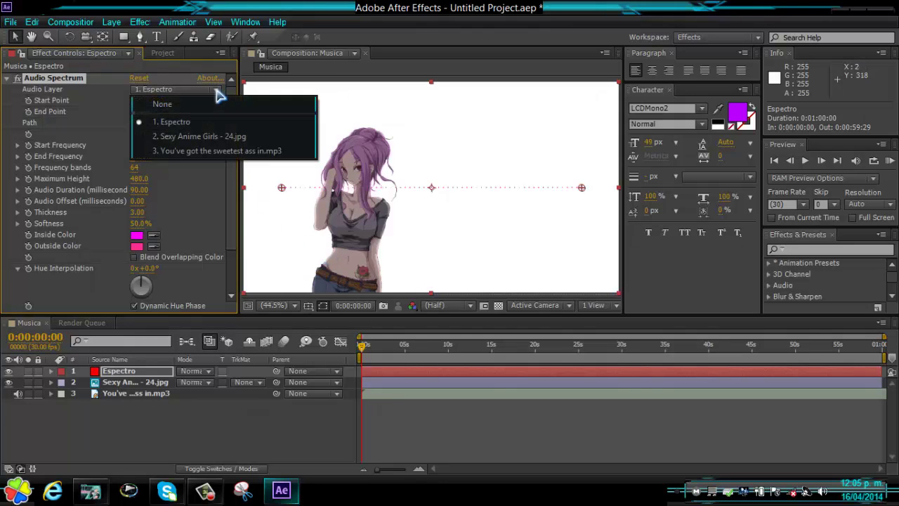
{"action": "left_click", "coordinate": [232, 153]}
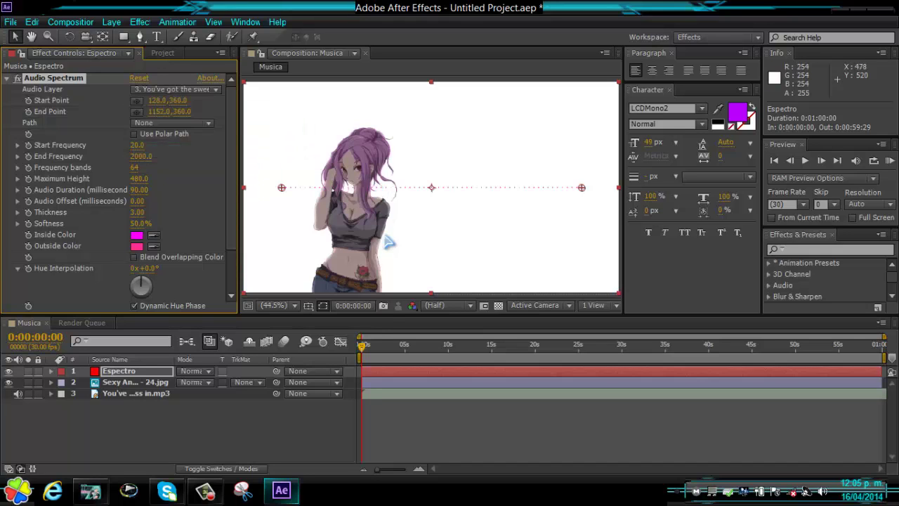
{"action": "mouse_move", "coordinate": [363, 351]}
{"action": "left_mouse_down"}
{"action": "mouse_move", "coordinate": [458, 358]}
{"action": "mouse_move", "coordinate": [348, 346]}
{"action": "left_mouse_up"}
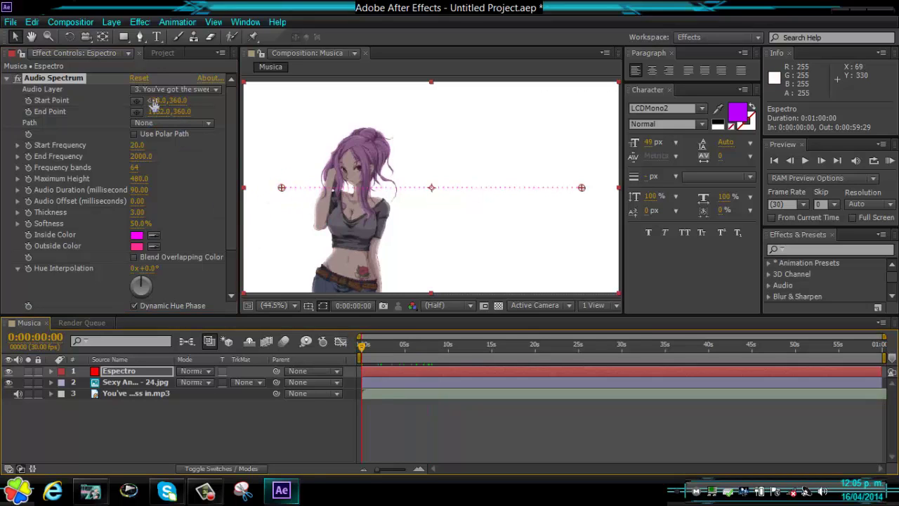
Set the spectrum from x 573 to 1234, with 144 frequency bands and 1410 maximum height
{"action": "left_click_drag", "start_coordinate": [160, 99], "coordinate": [202, 99]}
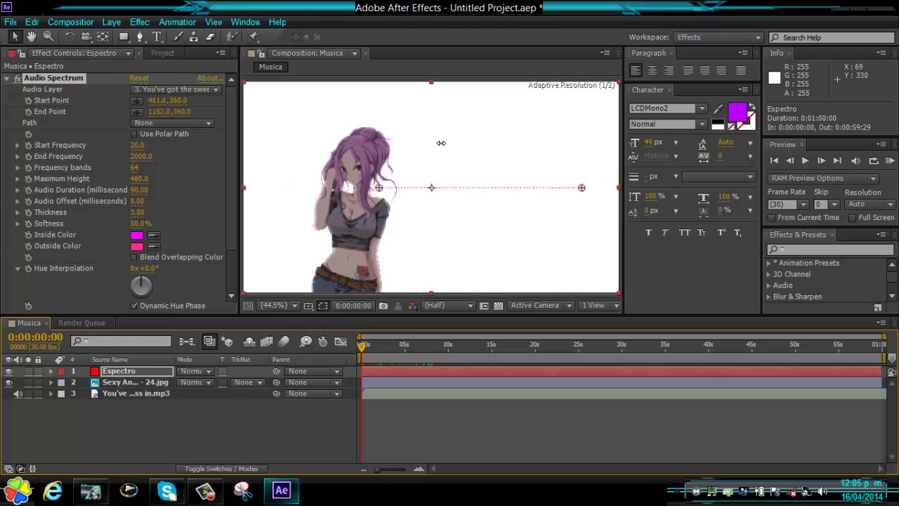
{"action": "left_click_drag", "start_coordinate": [441, 143], "coordinate": [457, 145]}
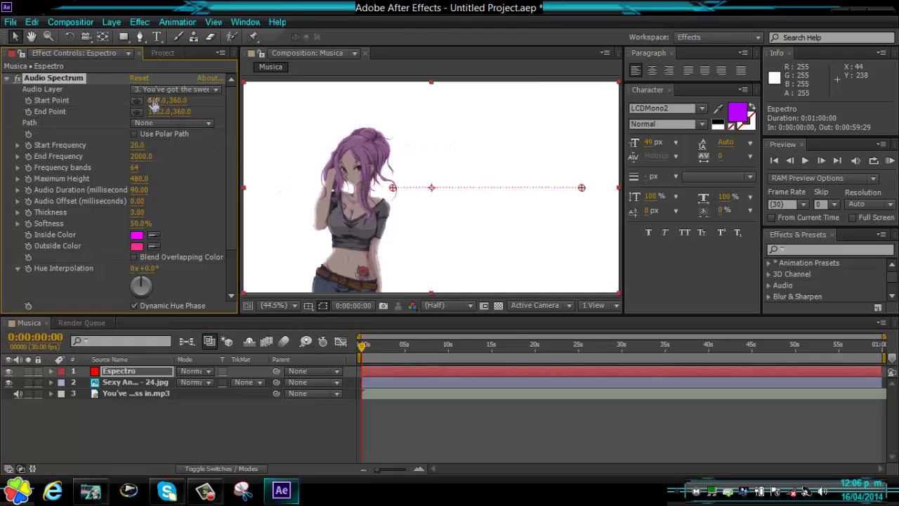
{"action": "left_click_drag", "start_coordinate": [153, 103], "coordinate": [198, 99]}
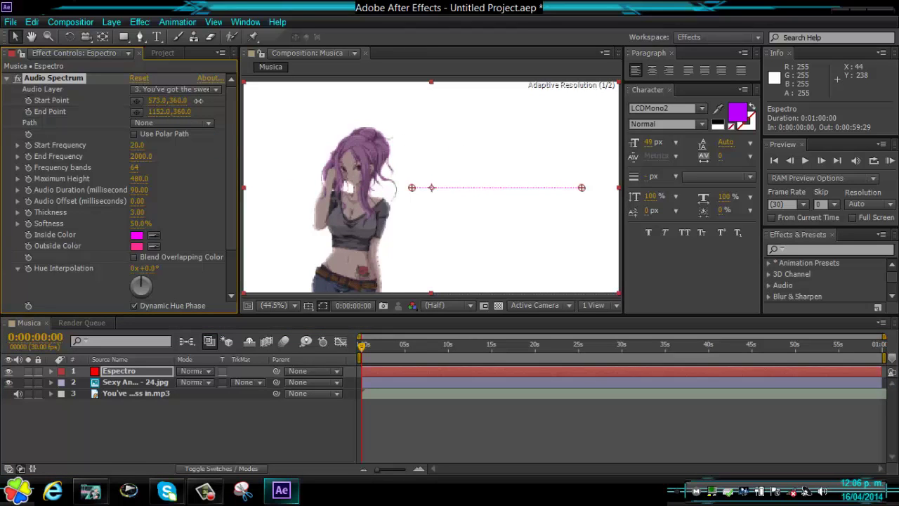
{"action": "left_click_drag", "start_coordinate": [189, 111], "coordinate": [210, 114]}
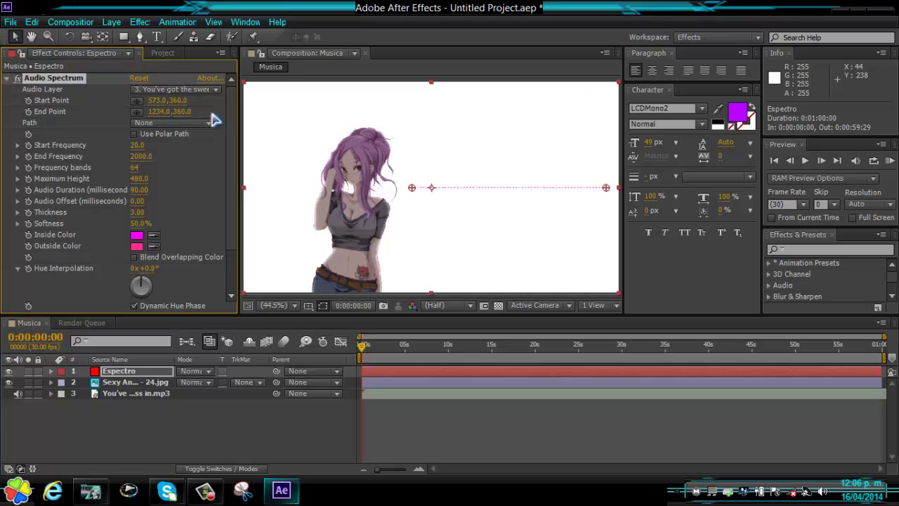
{"action": "left_click", "coordinate": [365, 345]}
{"action": "left_click_drag", "start_coordinate": [397, 353], "coordinate": [418, 351]}
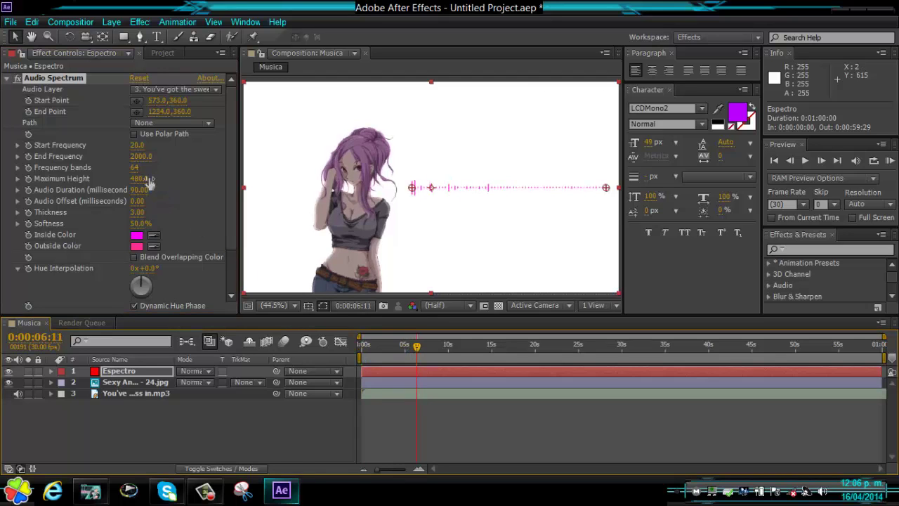
{"action": "left_click_drag", "start_coordinate": [135, 172], "coordinate": [176, 169]}
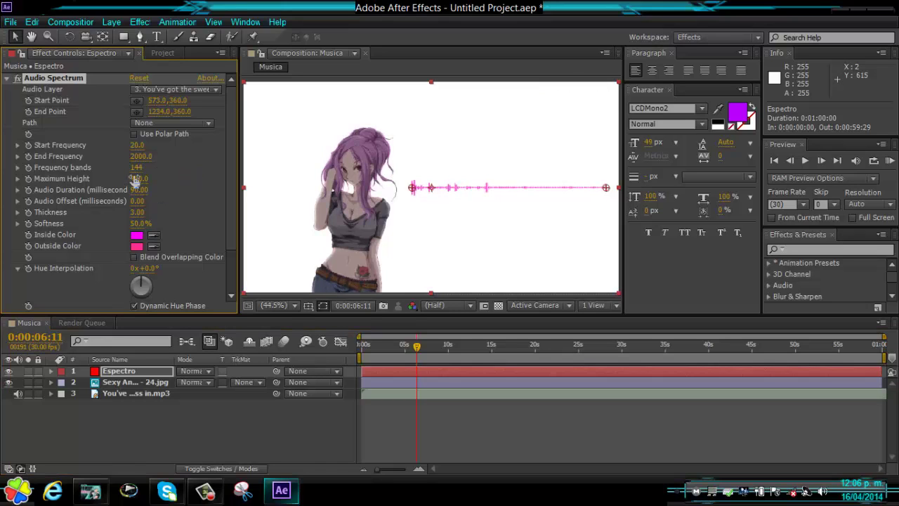
{"action": "left_click_drag", "start_coordinate": [134, 176], "coordinate": [149, 180]}
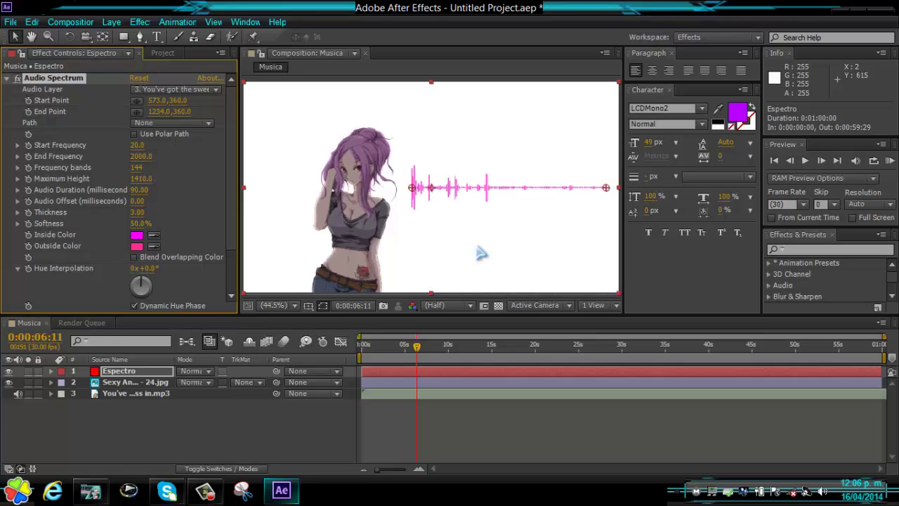
{"action": "left_click", "coordinate": [891, 162]}
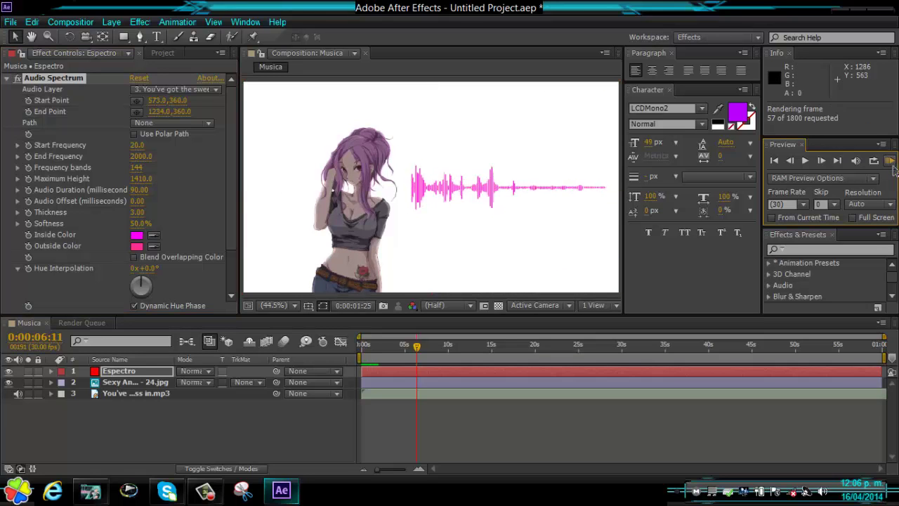
{"action": "left_click", "coordinate": [890, 161]}
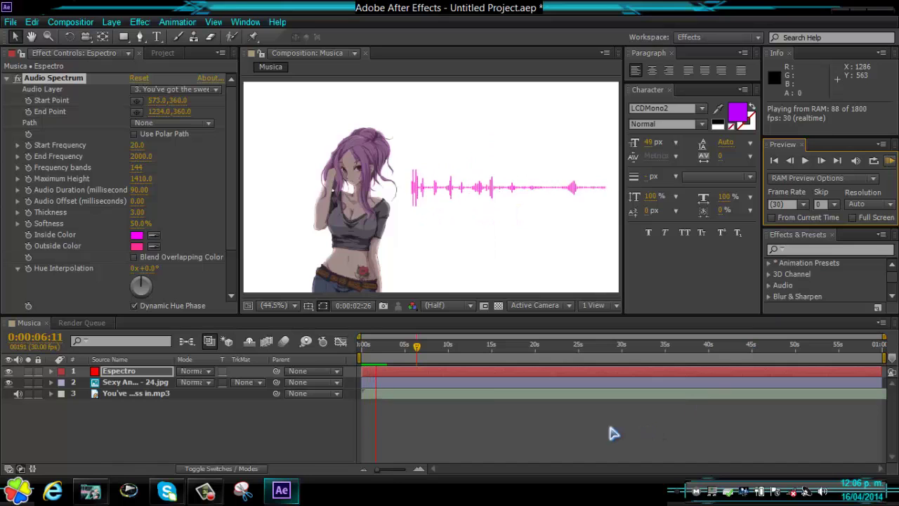
{"action": "key", "text": "space"}
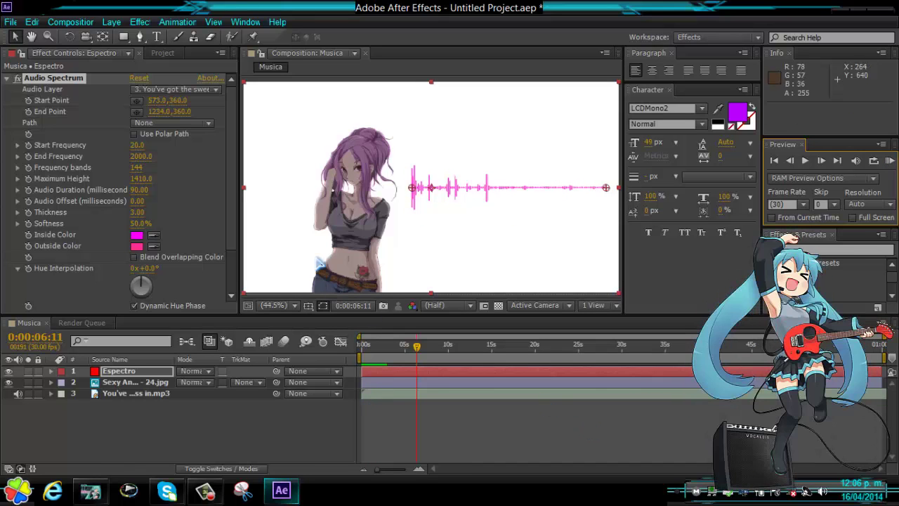
{"action": "scroll", "coordinate": [232, 219], "scroll_direction": "down", "scroll_amount": 1}
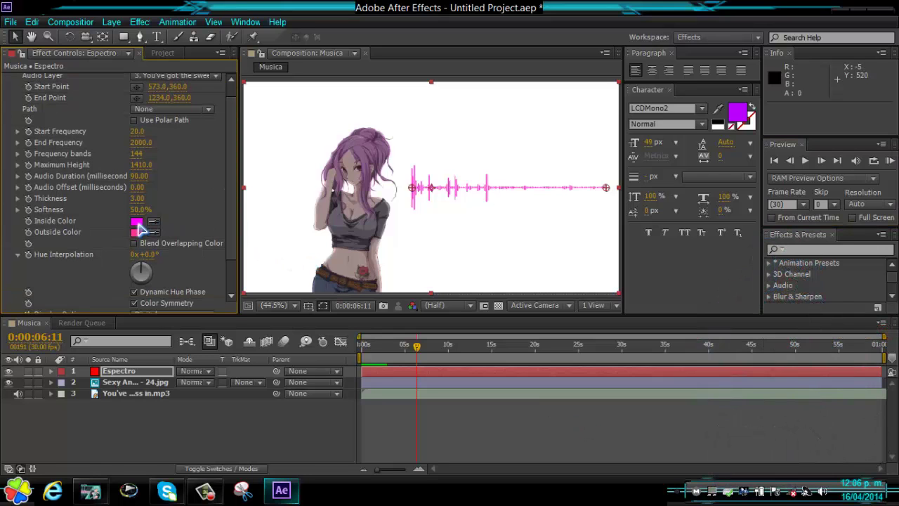
Change the spectrum's Inside Color to violet
{"action": "left_click", "coordinate": [137, 223]}
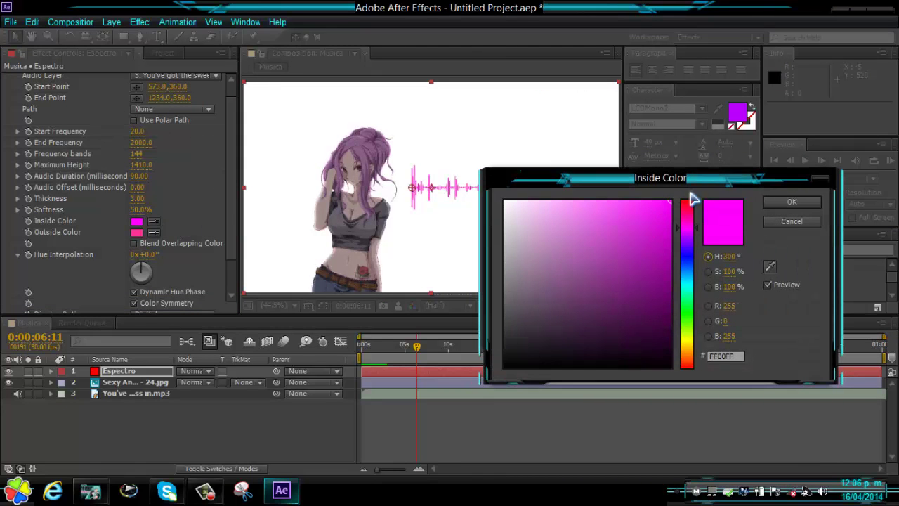
{"action": "left_click_drag", "start_coordinate": [688, 205], "coordinate": [690, 250]}
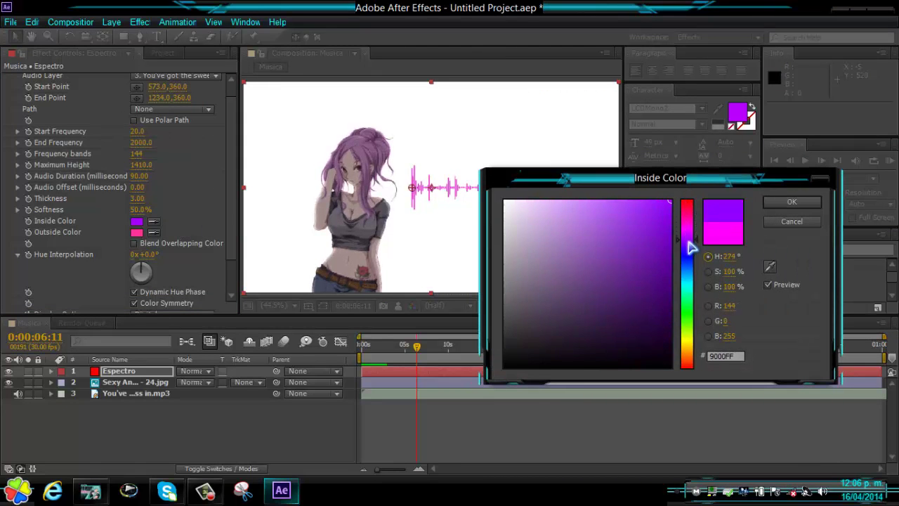
{"action": "left_click", "coordinate": [792, 201]}
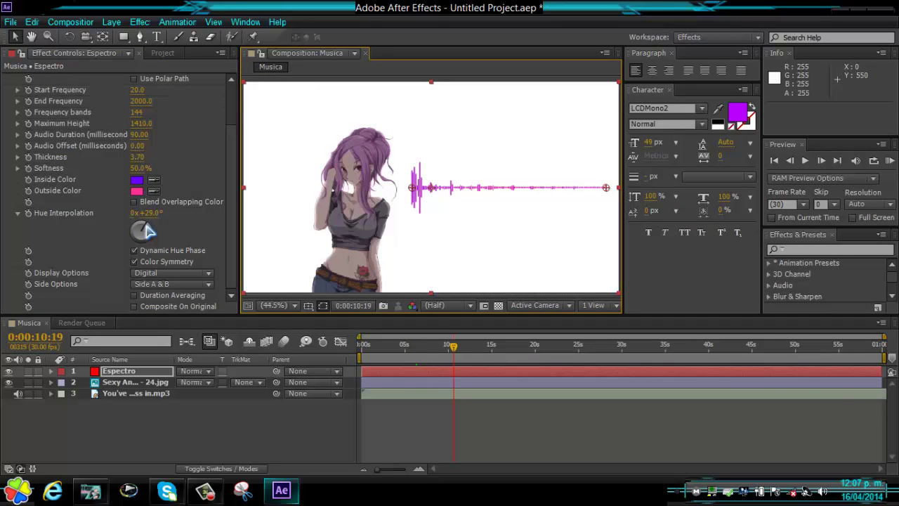
Spread the hue interpolation and turn off Color Symmetry and Dynamic Hue Phase
{"action": "mouse_move", "coordinate": [152, 235]}
{"action": "left_mouse_down"}
{"action": "mouse_move", "coordinate": [123, 233]}
{"action": "mouse_move", "coordinate": [142, 219]}
{"action": "left_mouse_up"}
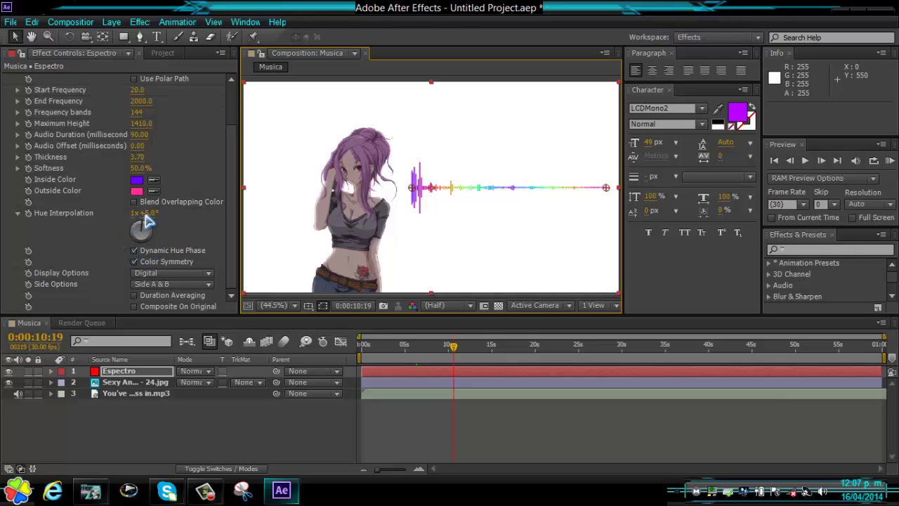
{"action": "left_click", "coordinate": [135, 261]}
{"action": "key", "text": "KP_0"}
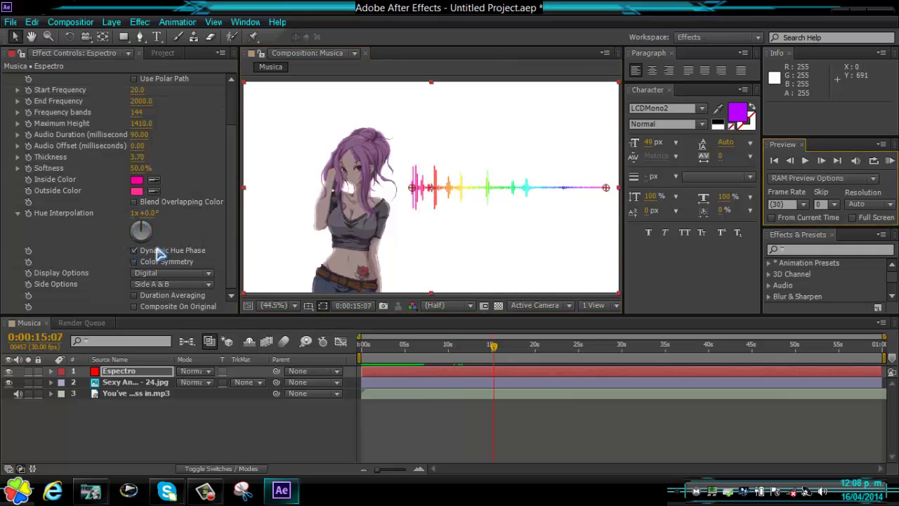
{"action": "left_click", "coordinate": [134, 251]}
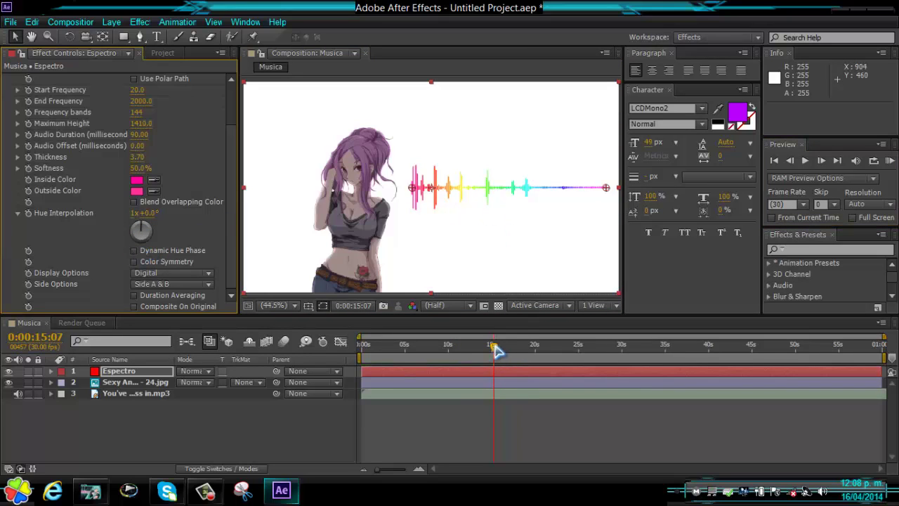
{"action": "left_click_drag", "start_coordinate": [494, 350], "coordinate": [450, 351]}
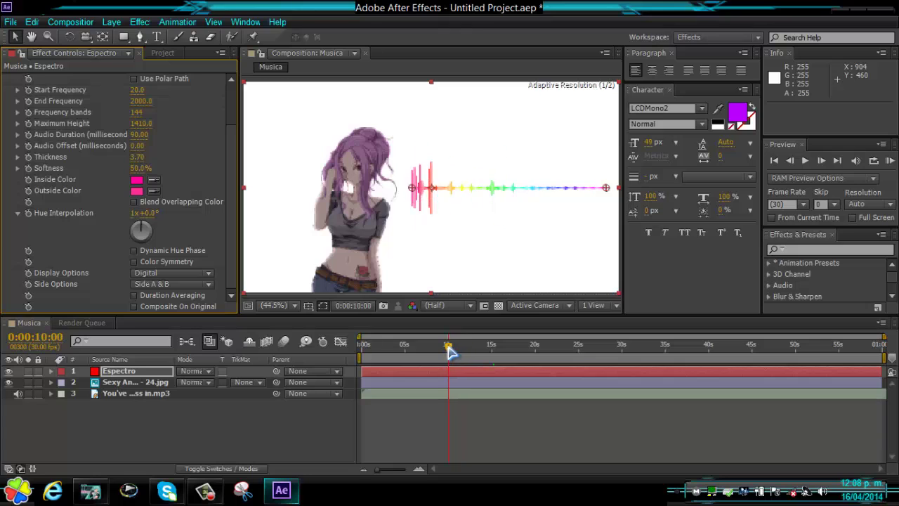
{"action": "left_click_drag", "start_coordinate": [450, 351], "coordinate": [447, 347]}
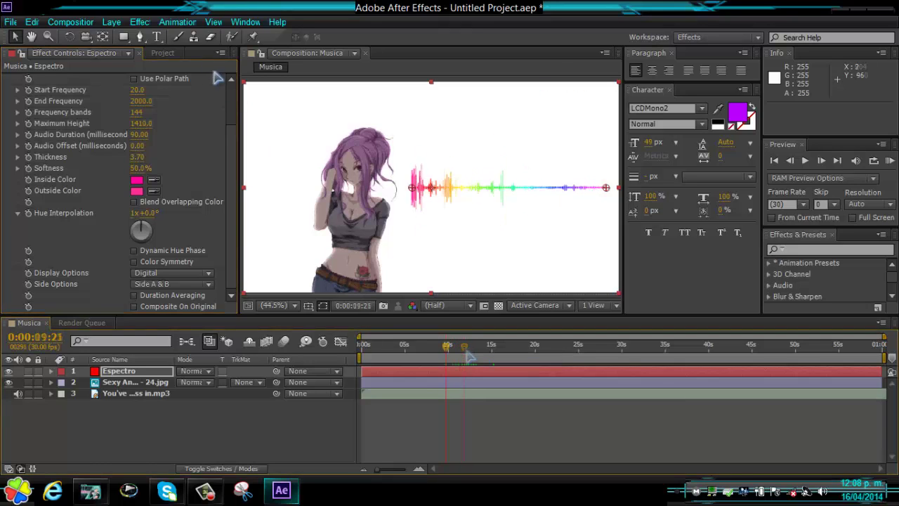
Add a horizontal text layer with the song title near the top of the frame
{"action": "left_click", "coordinate": [157, 37]}
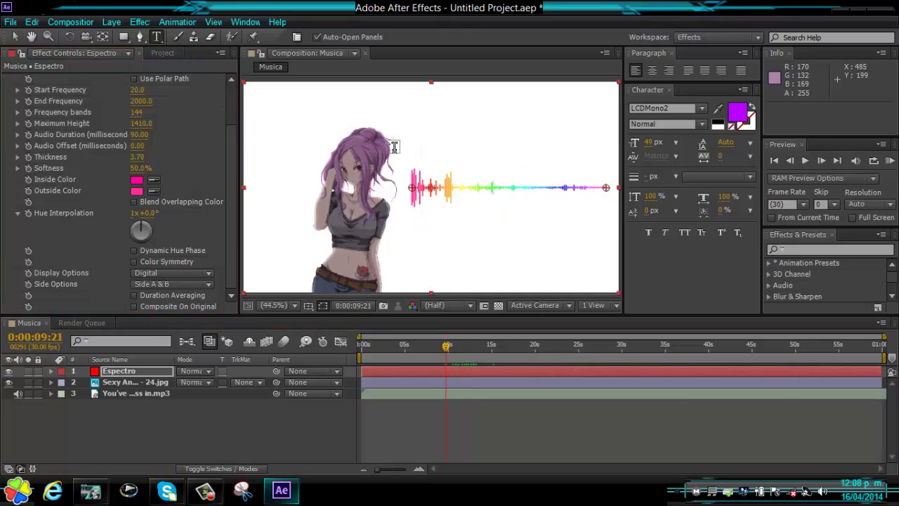
{"action": "left_click", "coordinate": [162, 53]}
{"action": "left_click", "coordinate": [422, 92]}
{"action": "type", "text": "YOU'RE"}
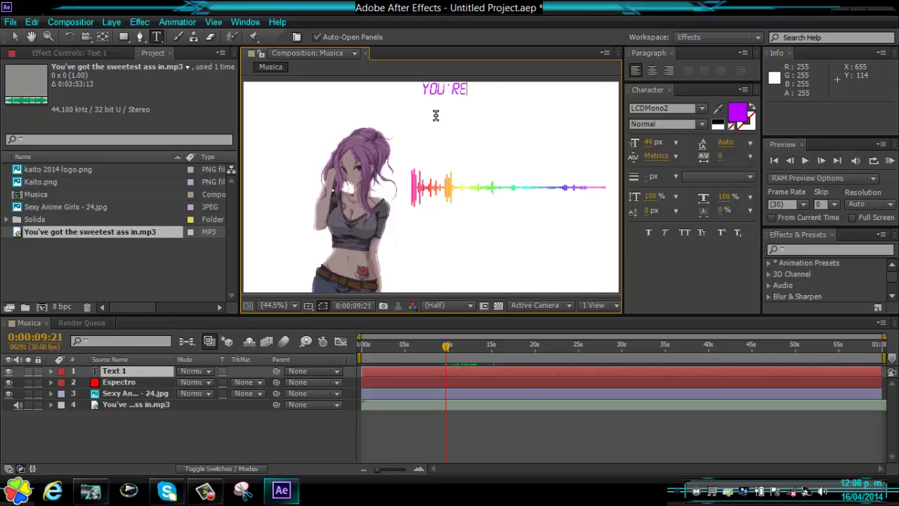
{"action": "left_click_drag", "start_coordinate": [420, 94], "coordinate": [376, 94]}
Shrink the title to 40 px and move it to the top-left corner
{"action": "key", "text": "ctrl+a"}
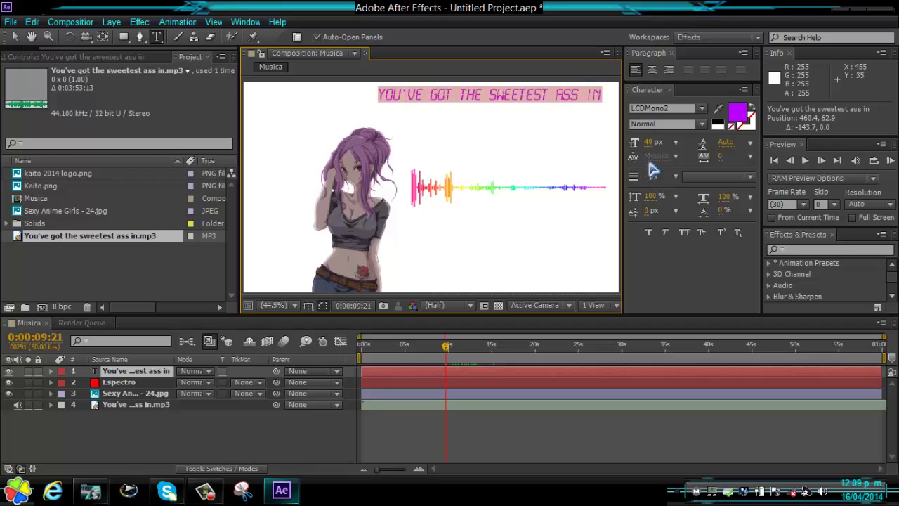
{"action": "left_click", "coordinate": [652, 196]}
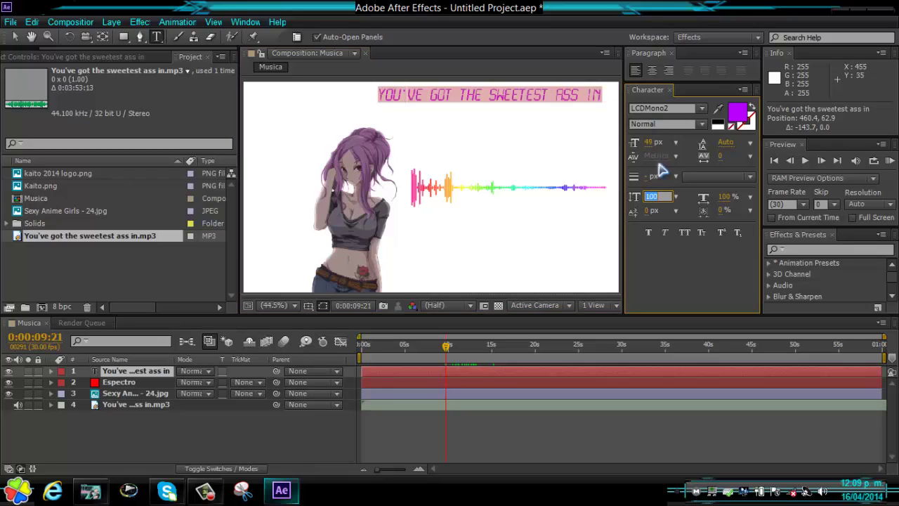
{"action": "left_click_drag", "start_coordinate": [647, 140], "coordinate": [646, 149]}
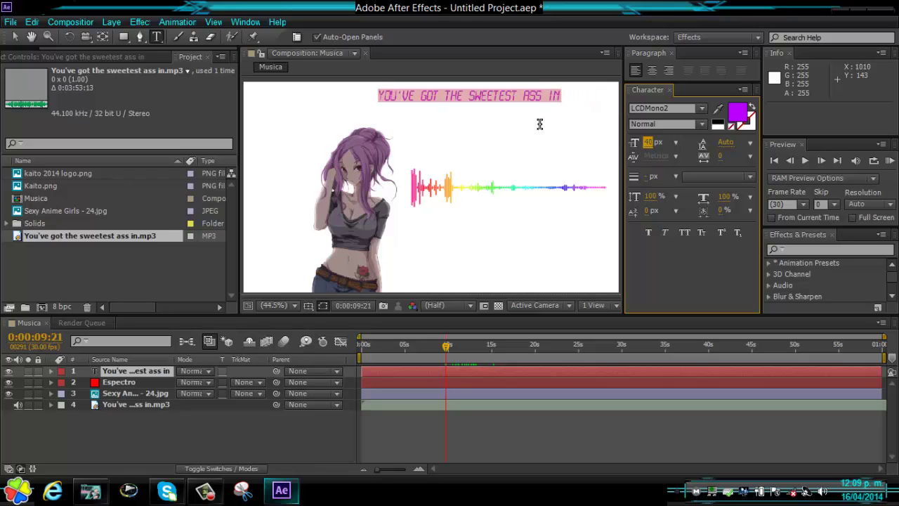
{"action": "left_click_drag", "start_coordinate": [531, 148], "coordinate": [405, 145]}
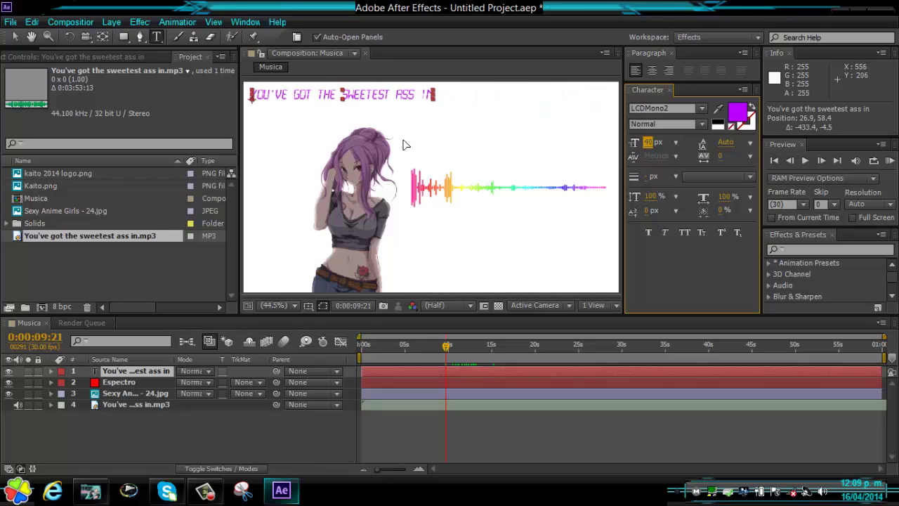
Keep the magenta text colour, set the title font to Kalinga, and select the title line
{"action": "left_click", "coordinate": [741, 116]}
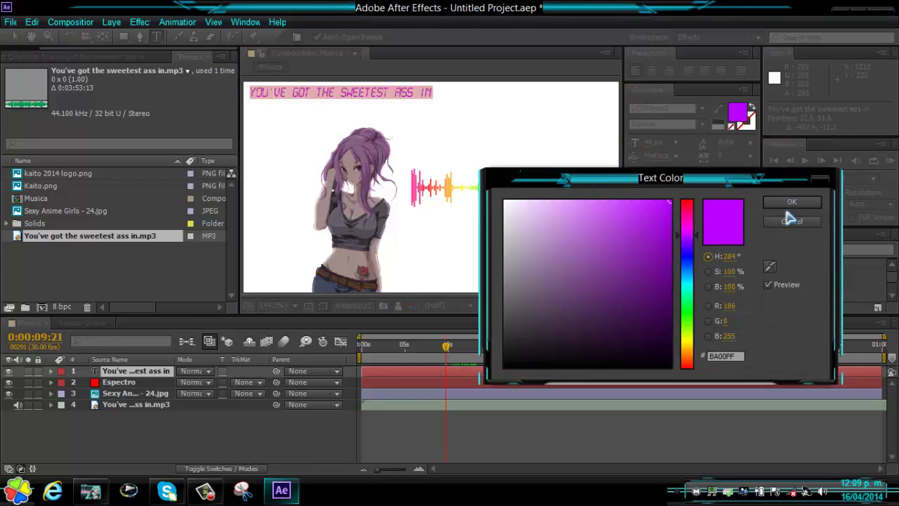
{"action": "left_click", "coordinate": [789, 222]}
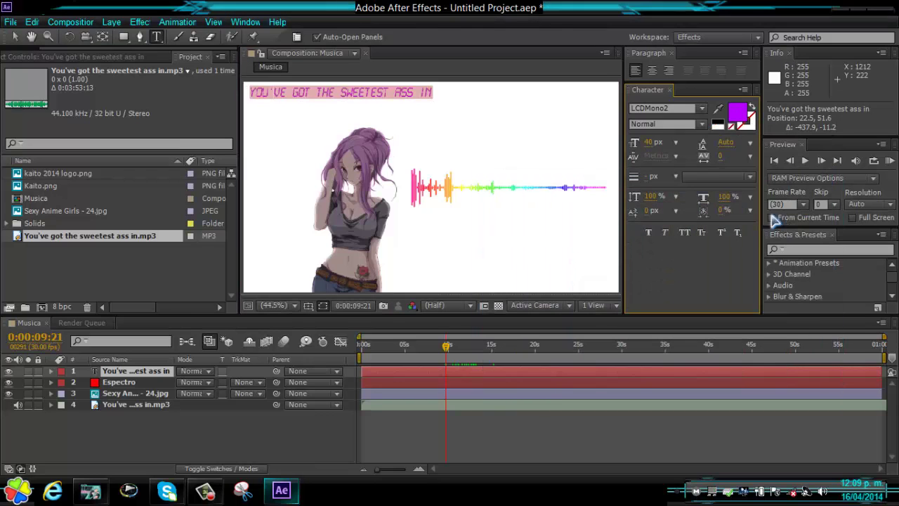
{"action": "left_click", "coordinate": [703, 110]}
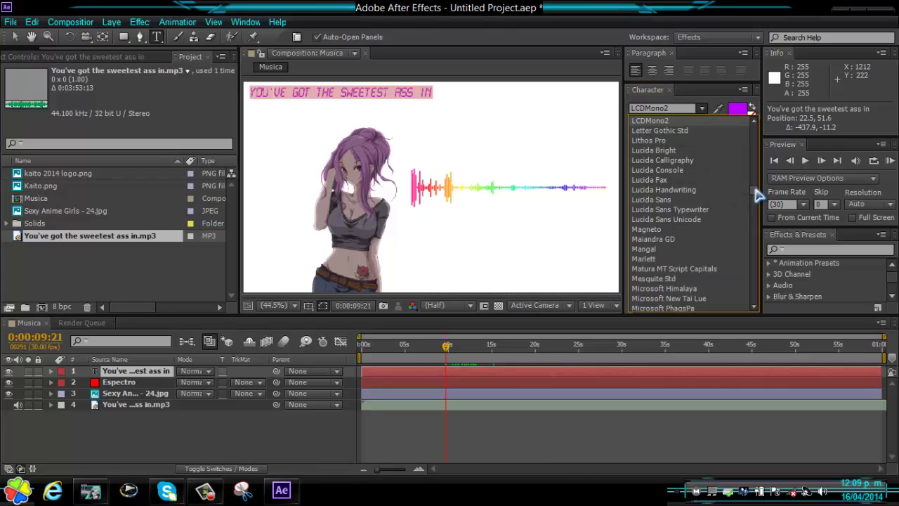
{"action": "scroll", "coordinate": [758, 190], "scroll_direction": "up", "scroll_amount": 3}
{"action": "scroll", "coordinate": [758, 189], "scroll_direction": "up", "scroll_amount": 2}
{"action": "scroll", "coordinate": [758, 188], "scroll_direction": "up", "scroll_amount": 2}
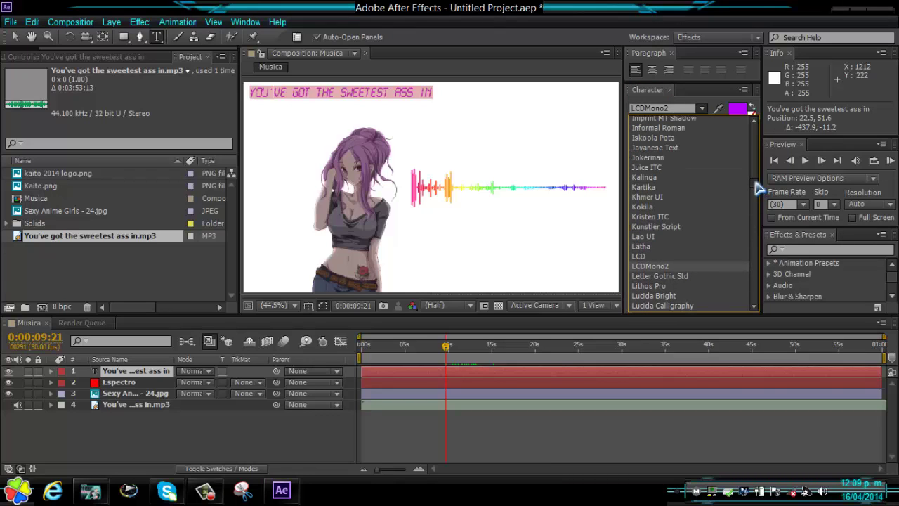
{"action": "left_click", "coordinate": [718, 180]}
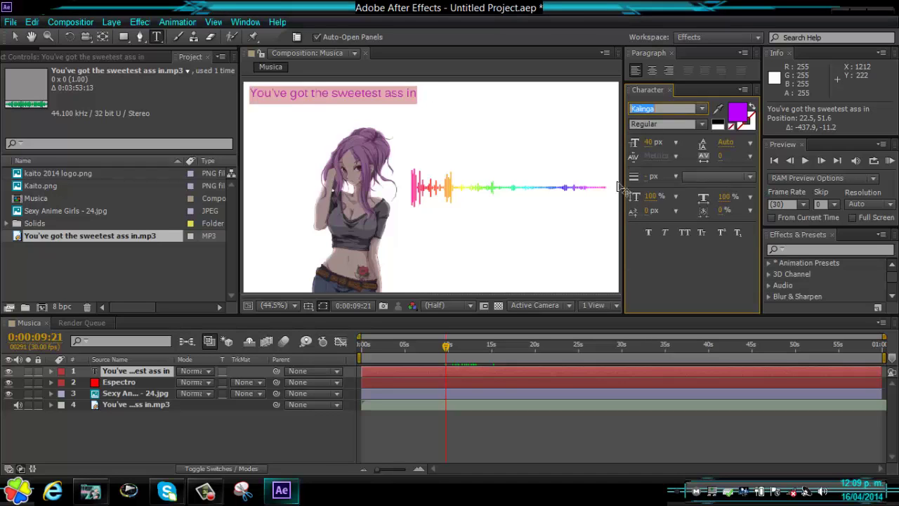
{"action": "left_click", "coordinate": [340, 95]}
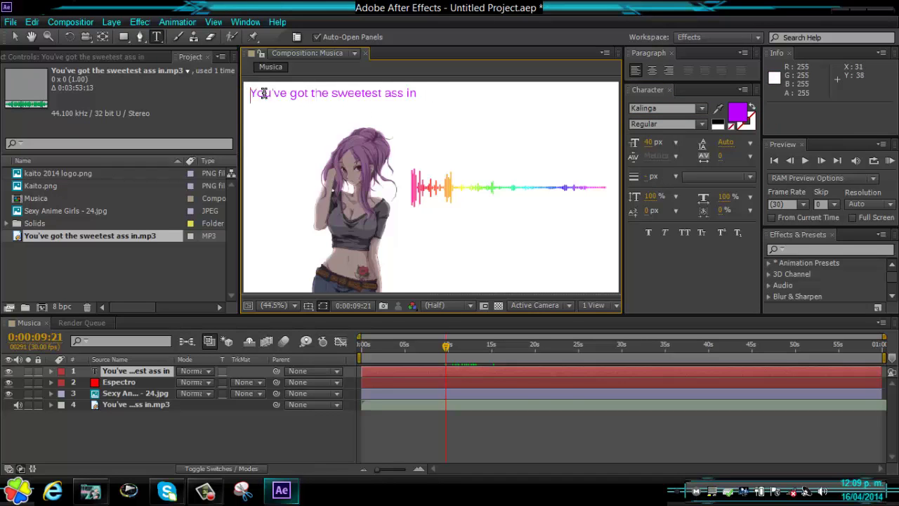
{"action": "left_click_drag", "start_coordinate": [250, 93], "coordinate": [504, 110]}
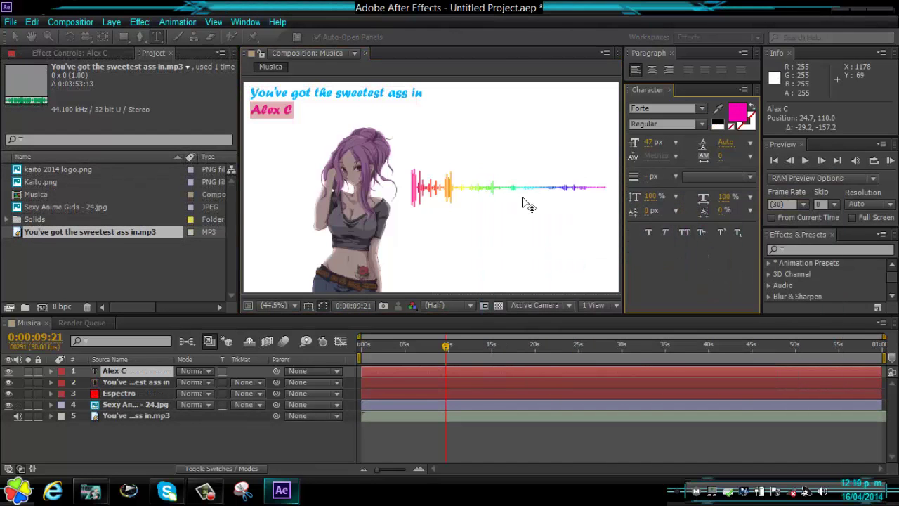
Deselect the artist credit text and select Kaito.png in the Project panel
{"action": "left_click", "coordinate": [281, 109]}
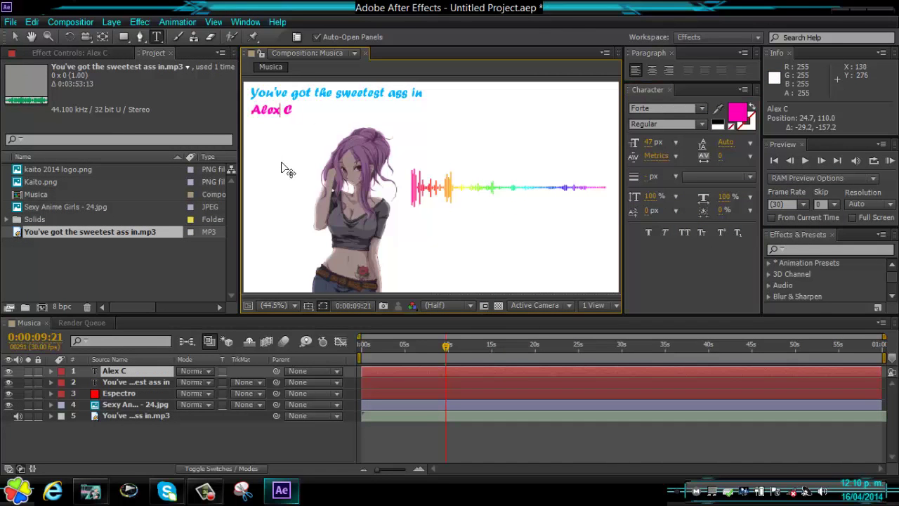
{"action": "key", "text": "ctrl+a"}
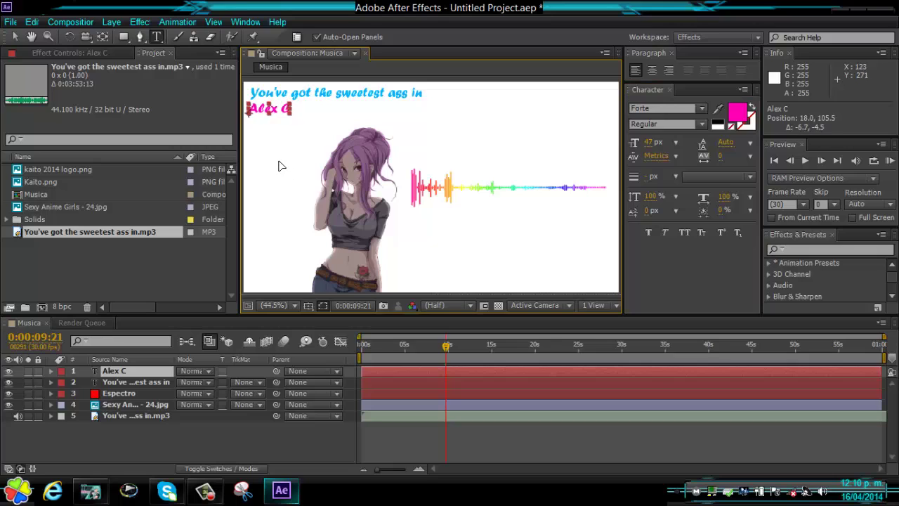
{"action": "key", "text": "End"}
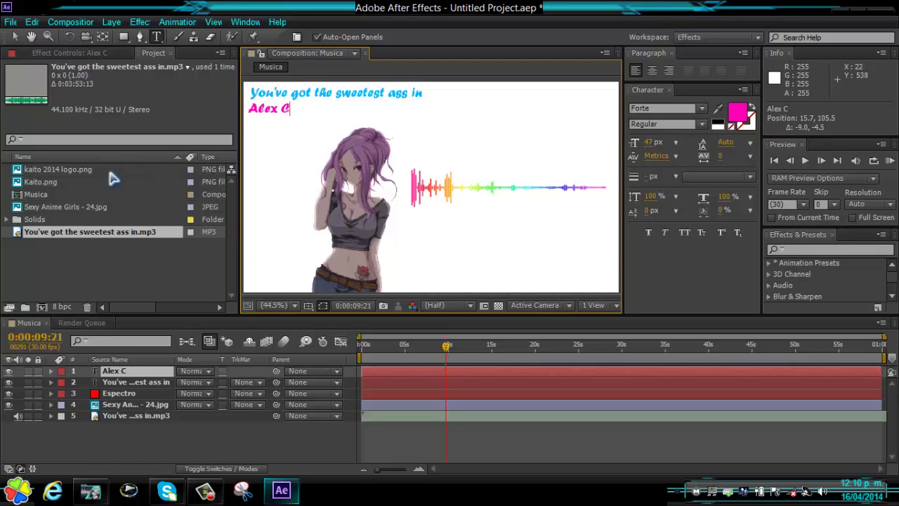
{"action": "left_click", "coordinate": [56, 182]}
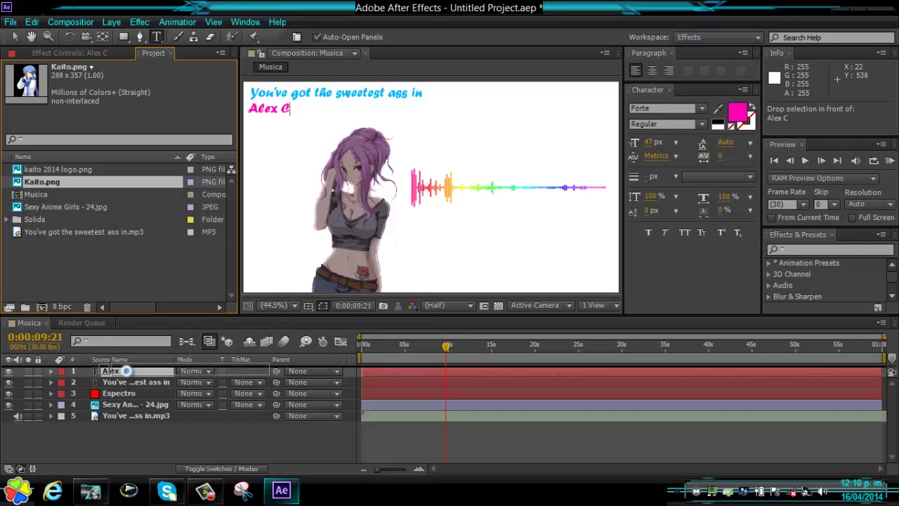
Add Kaito.png scaled to 51% at bottom-right (1212.6, 629.5), then add kaito 2014 logo.png
{"action": "left_click_drag", "start_coordinate": [40, 184], "coordinate": [116, 372]}
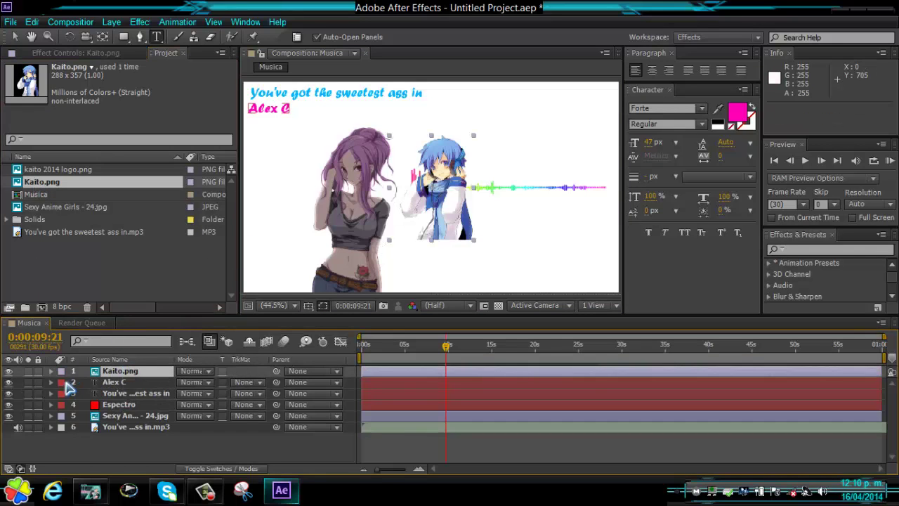
{"action": "key", "text": "ctrl+v"}
{"action": "left_click_drag", "start_coordinate": [426, 196], "coordinate": [605, 281]}
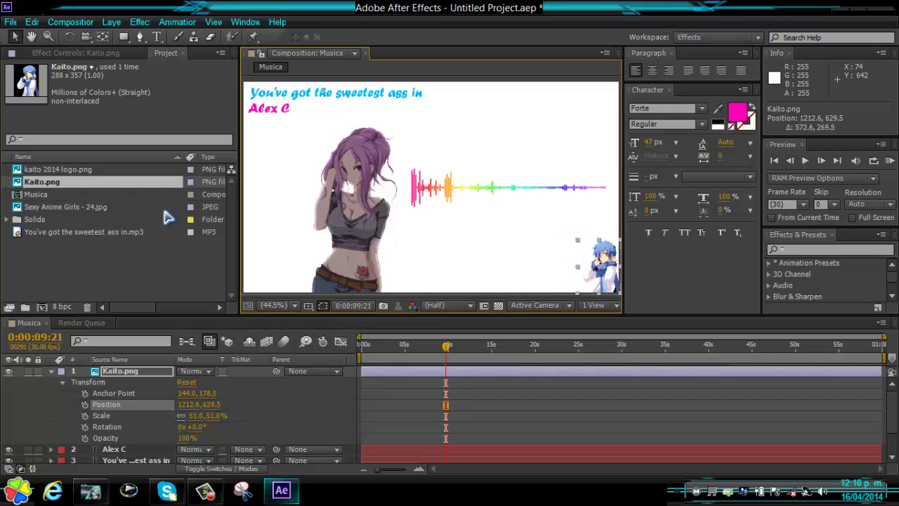
{"action": "left_click_drag", "start_coordinate": [58, 169], "coordinate": [120, 371]}
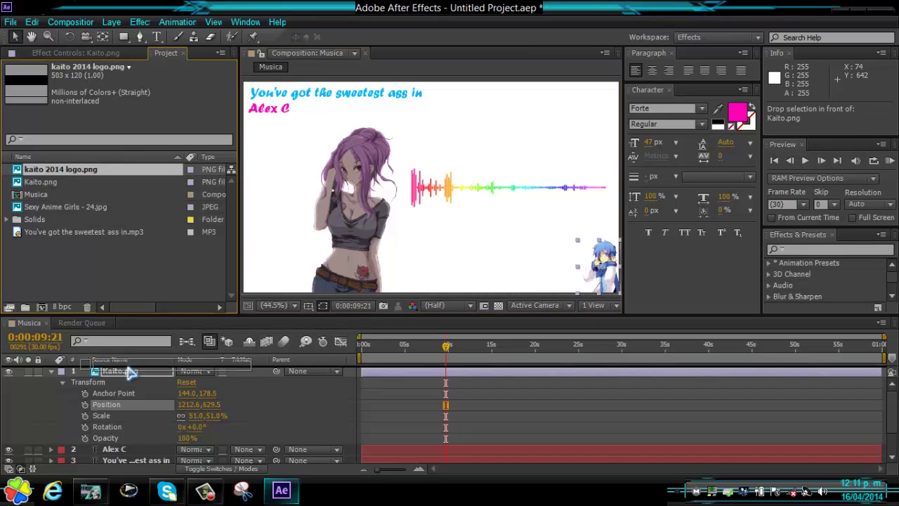
Scale the kaito 2014 logo to 56% and move it bottom-right to 1100.4, 699.1
{"action": "left_click", "coordinate": [51, 371]}
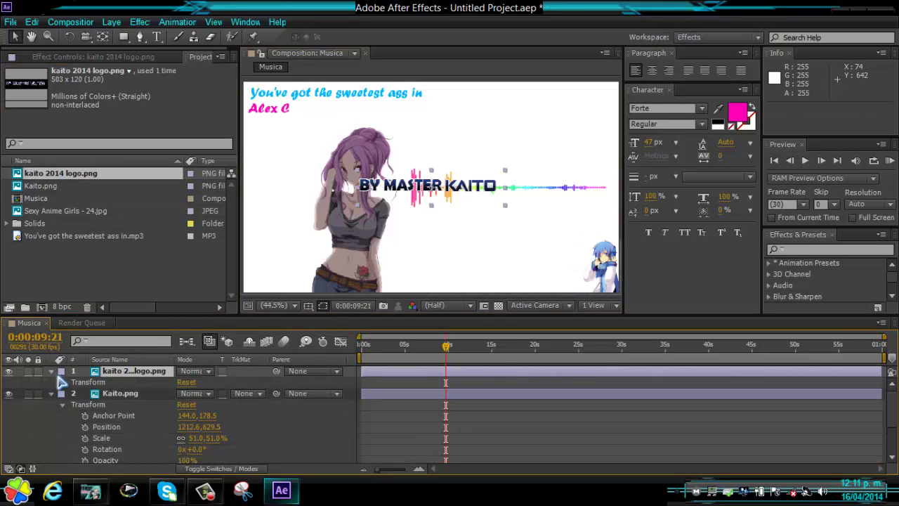
{"action": "left_click", "coordinate": [62, 383]}
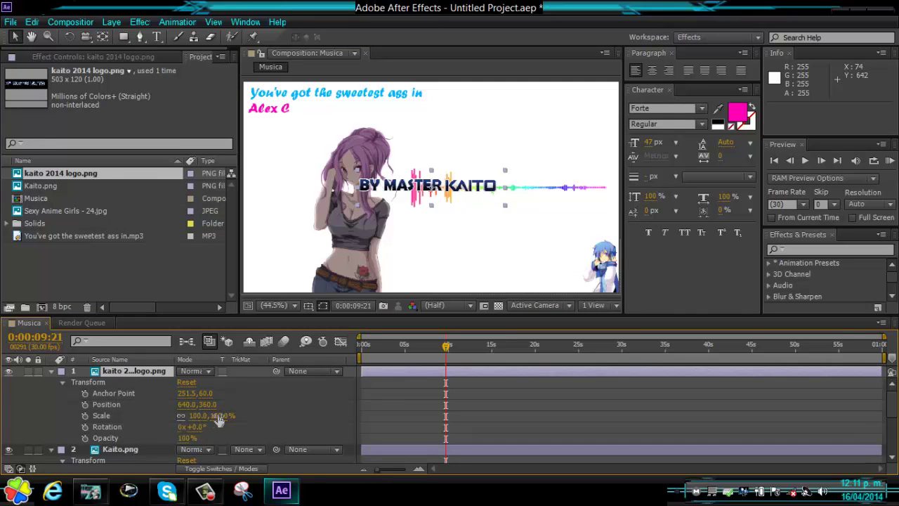
{"action": "left_click_drag", "start_coordinate": [218, 419], "coordinate": [183, 418]}
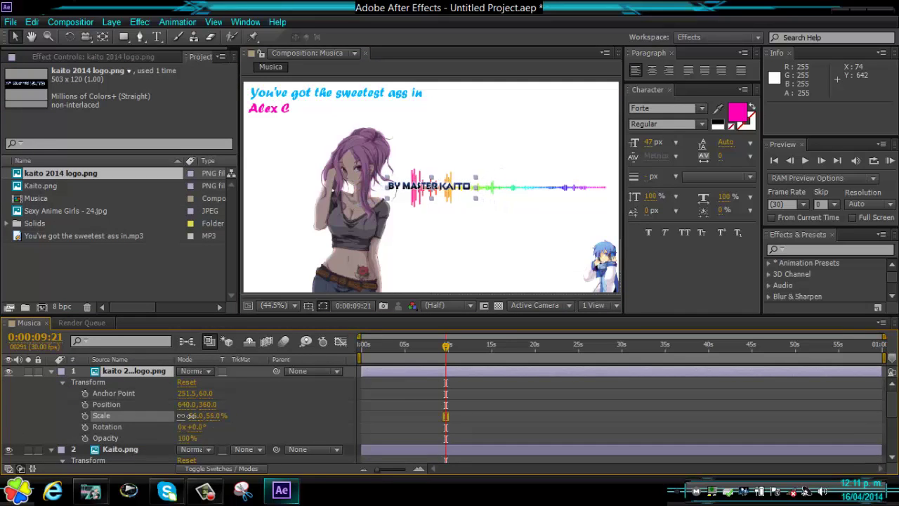
{"action": "mouse_move", "coordinate": [469, 187]}
{"action": "left_mouse_down"}
{"action": "mouse_move", "coordinate": [578, 287]}
{"action": "mouse_move", "coordinate": [613, 294]}
{"action": "left_mouse_up"}
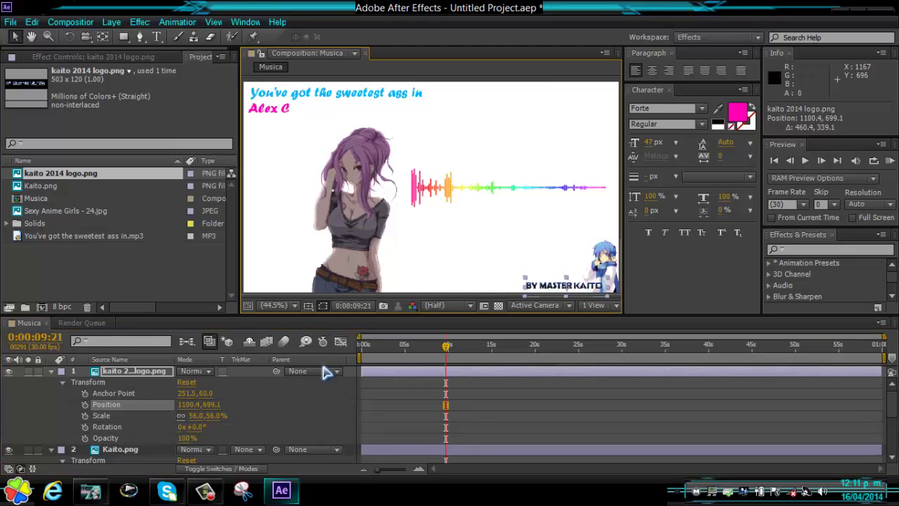
{"action": "left_click", "coordinate": [51, 372]}
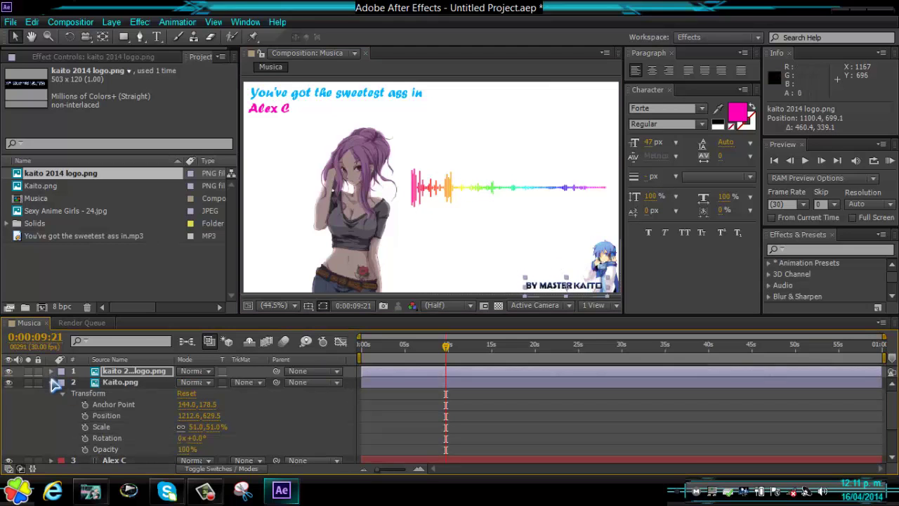
{"action": "left_click", "coordinate": [51, 383]}
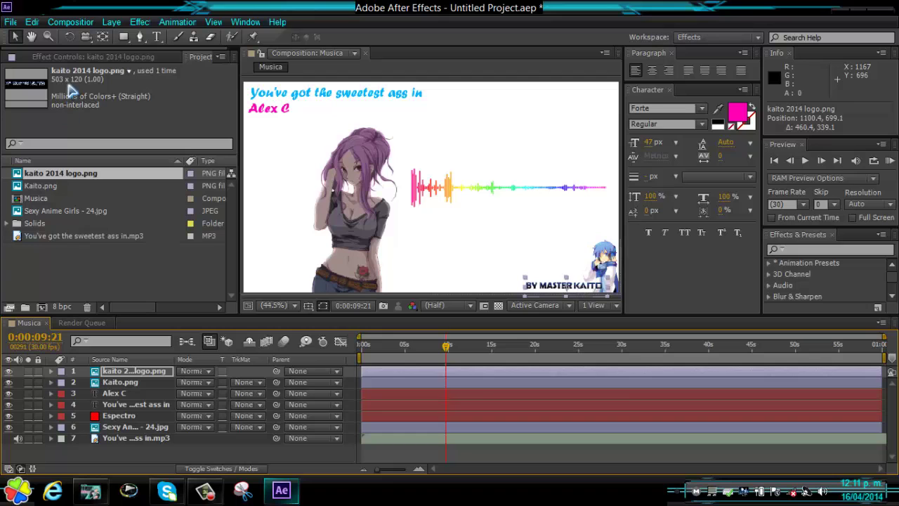
{"action": "left_click", "coordinate": [111, 22]}
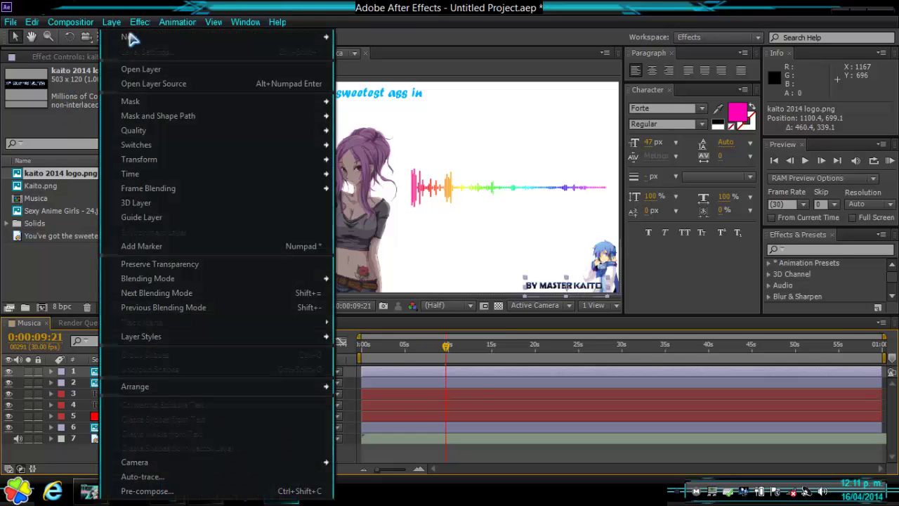
{"action": "mouse_move", "coordinate": [127, 36]}
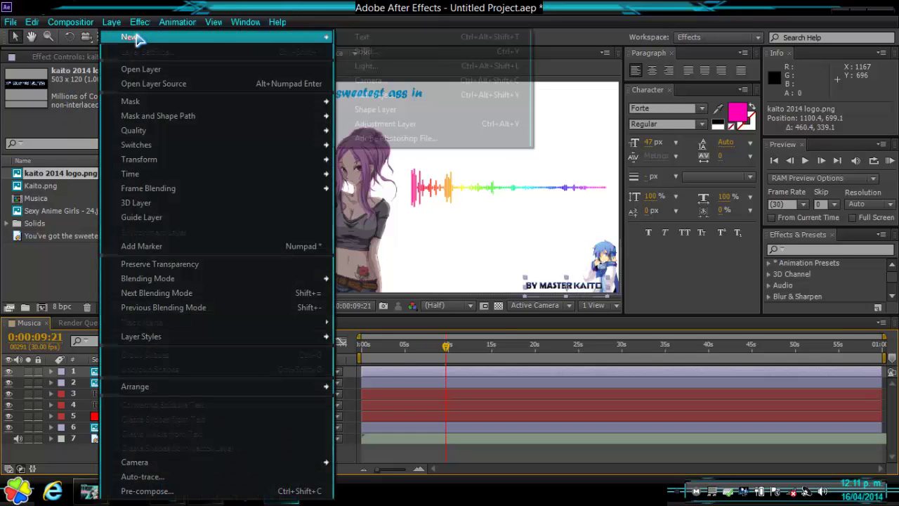
{"action": "left_click", "coordinate": [365, 51]}
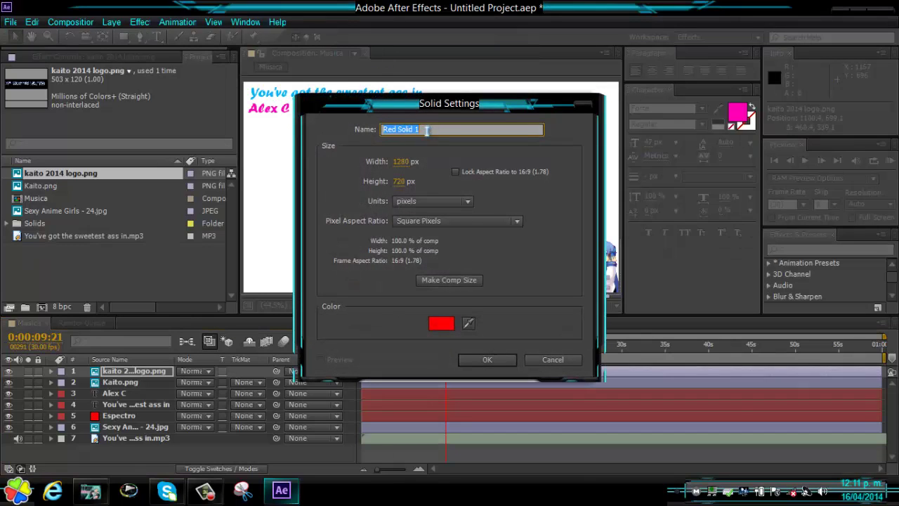
{"action": "type", "text": "negro"}
{"action": "left_click", "coordinate": [439, 324]}
{"action": "left_click_drag", "start_coordinate": [535, 339], "coordinate": [477, 398]}
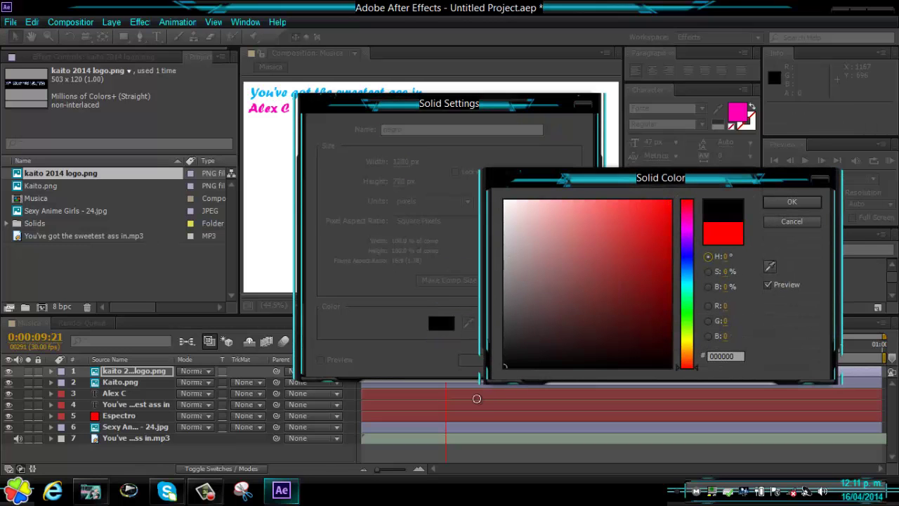
{"action": "left_click", "coordinate": [787, 202]}
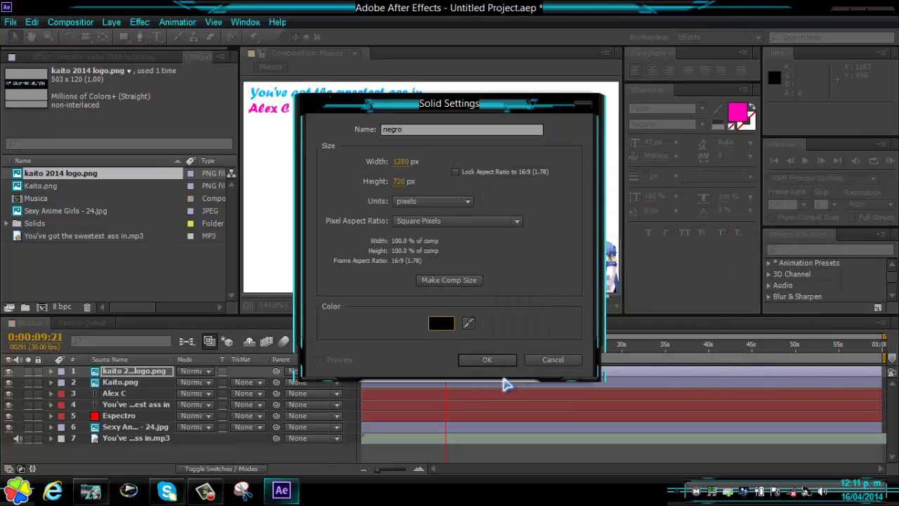
{"action": "left_click", "coordinate": [487, 360]}
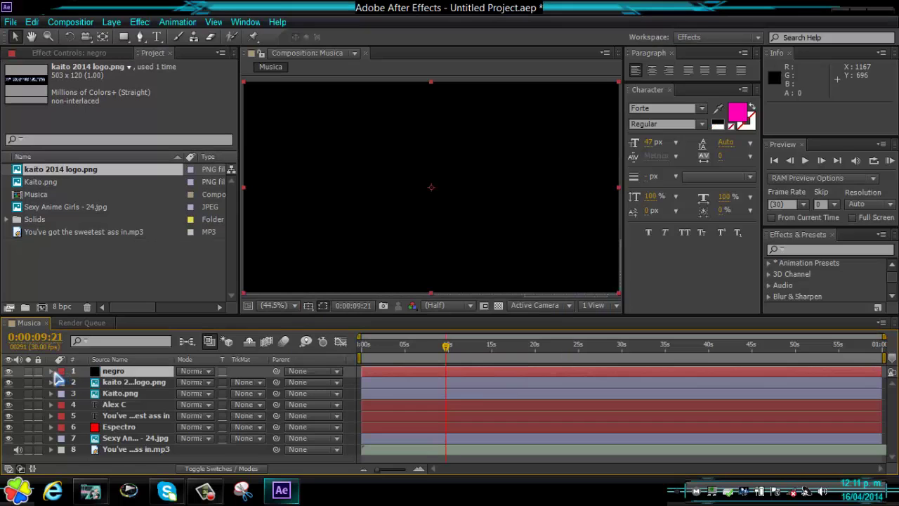
Add an opacity keyframe of 0% on negro at 0:00:02:06
{"action": "left_click", "coordinate": [52, 372]}
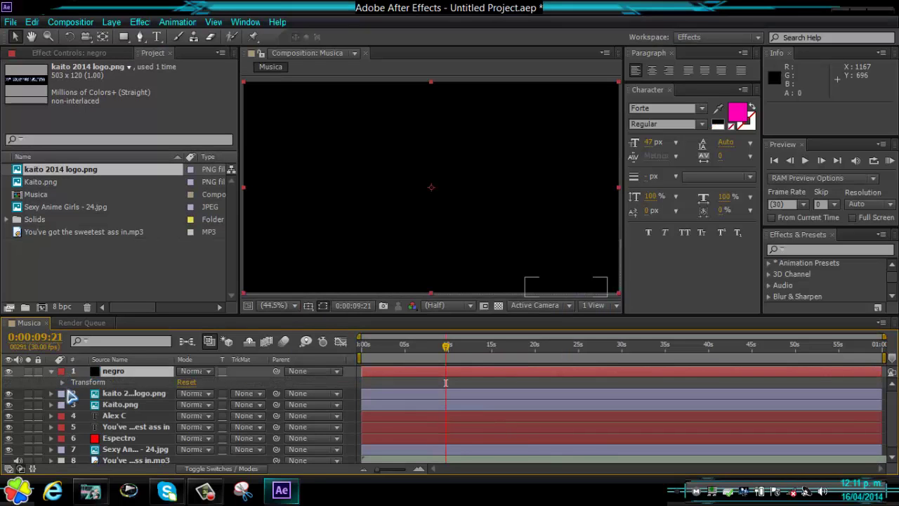
{"action": "left_click", "coordinate": [62, 383]}
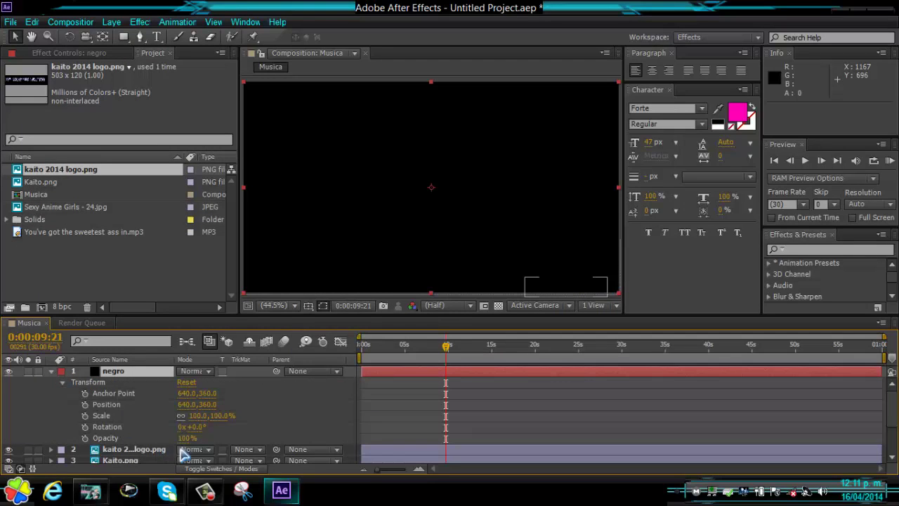
{"action": "left_click_drag", "start_coordinate": [189, 438], "coordinate": [169, 439]}
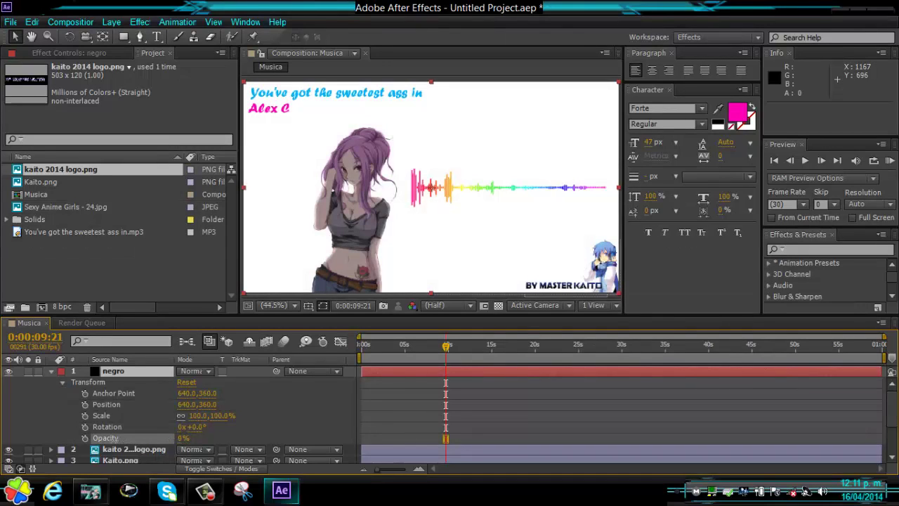
{"action": "key", "text": "Return"}
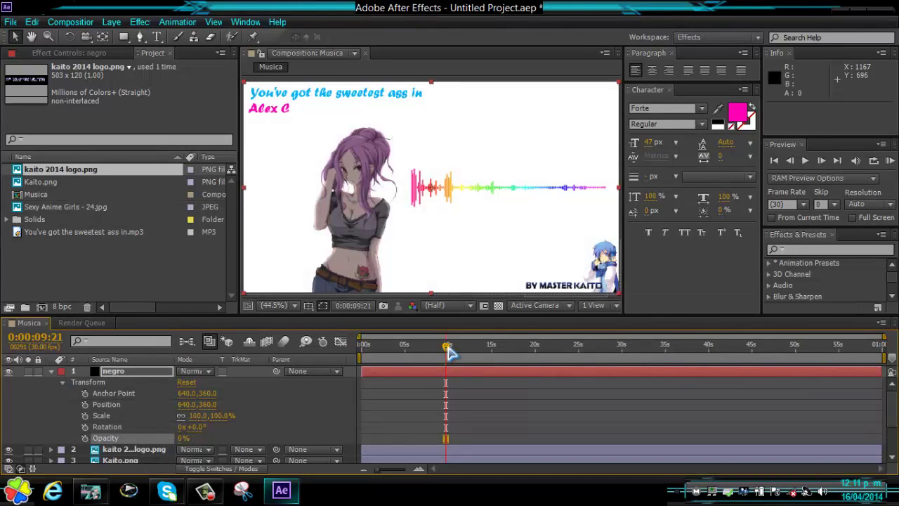
{"action": "left_click_drag", "start_coordinate": [447, 346], "coordinate": [383, 346]}
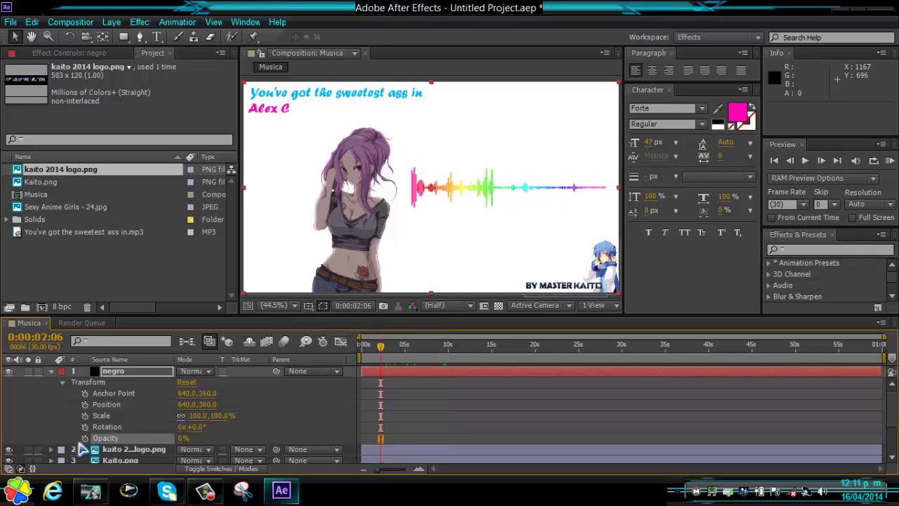
{"action": "left_click", "coordinate": [85, 439]}
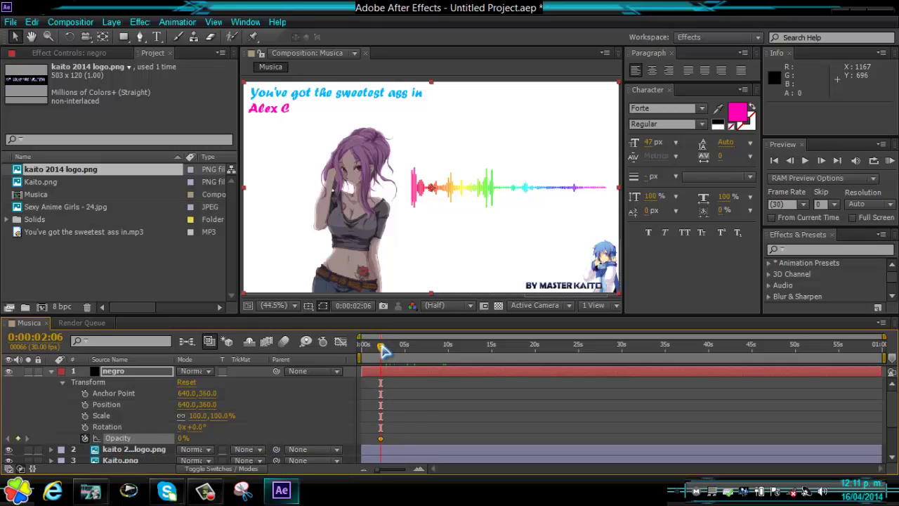
Set negro's opacity to 100% at 0:00:00:00 and preview the fade from black
{"action": "left_click_drag", "start_coordinate": [382, 351], "coordinate": [361, 351]}
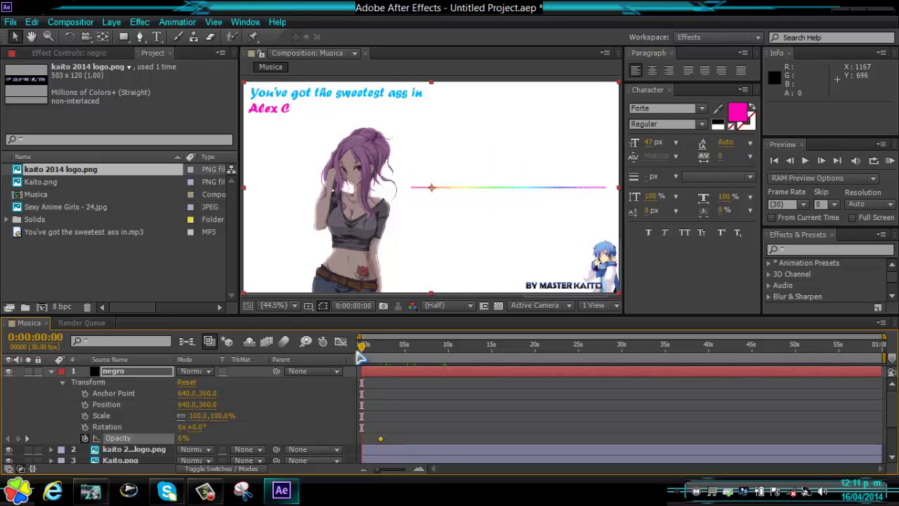
{"action": "left_click_drag", "start_coordinate": [183, 439], "coordinate": [285, 437]}
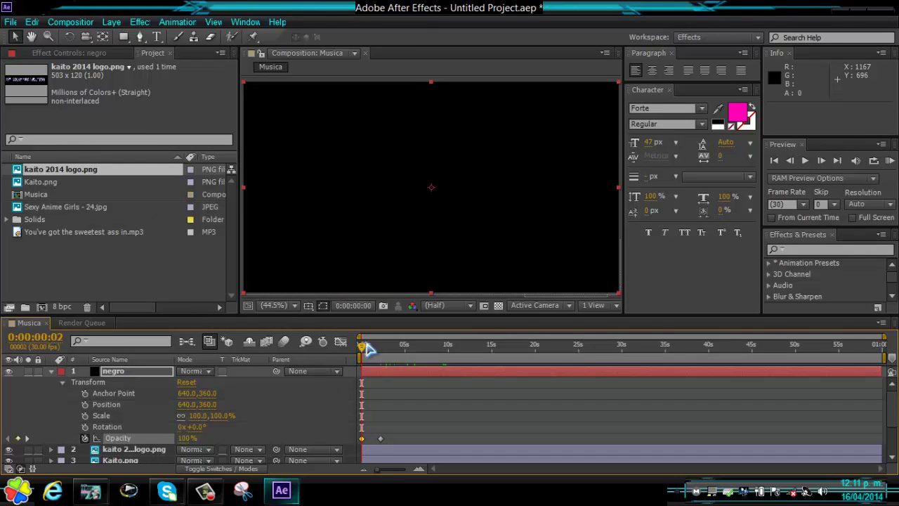
{"action": "mouse_move", "coordinate": [362, 347]}
{"action": "left_mouse_down"}
{"action": "mouse_move", "coordinate": [376, 349]}
{"action": "mouse_move", "coordinate": [359, 357]}
{"action": "mouse_move", "coordinate": [362, 348]}
{"action": "left_mouse_up"}
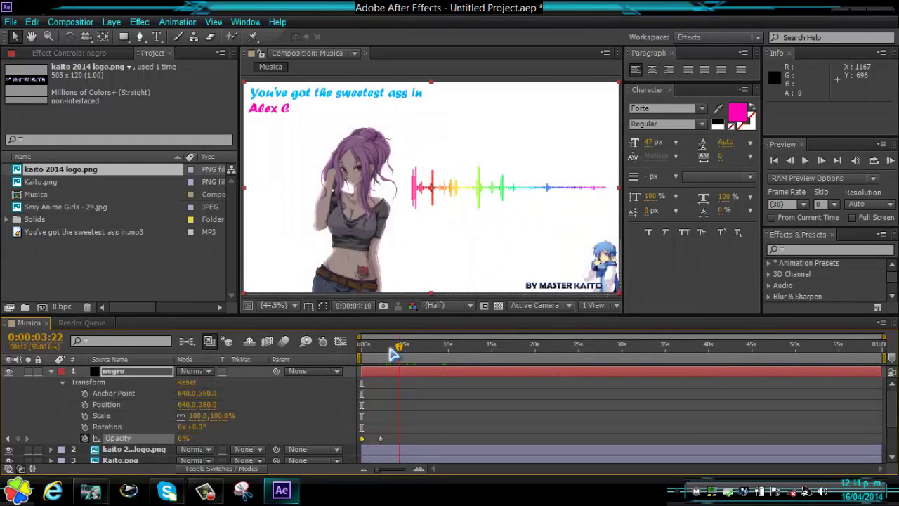
{"action": "left_click", "coordinate": [37, 194]}
{"action": "left_click", "coordinate": [54, 233]}
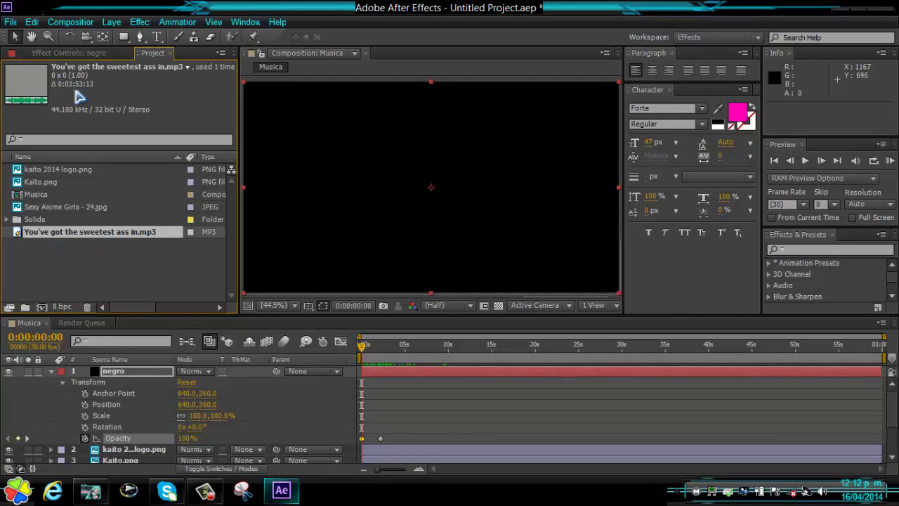
Change the Musica composition duration to 0:03:53:13 in Composition Settings
{"action": "left_click", "coordinate": [36, 195]}
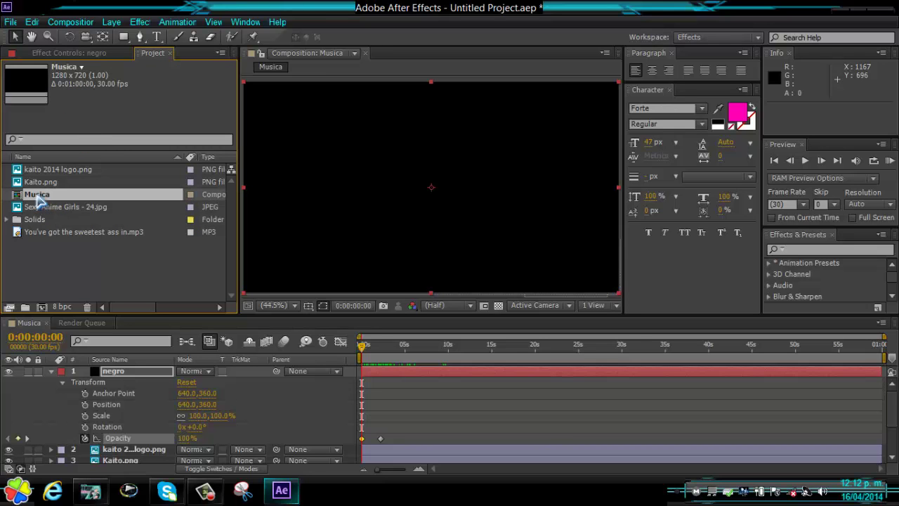
{"action": "right_click", "coordinate": [40, 202]}
{"action": "left_click", "coordinate": [53, 205]}
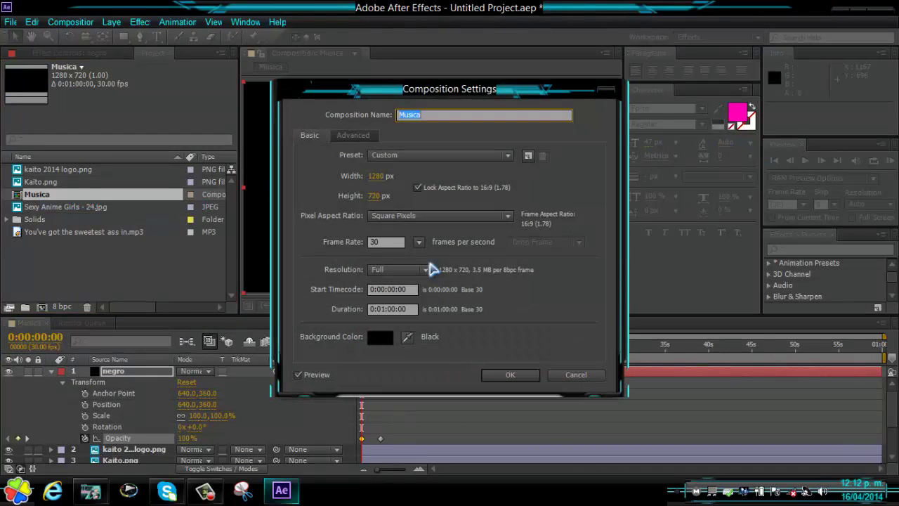
{"action": "left_click", "coordinate": [386, 310]}
{"action": "type", "text": "0:03:53:13"}
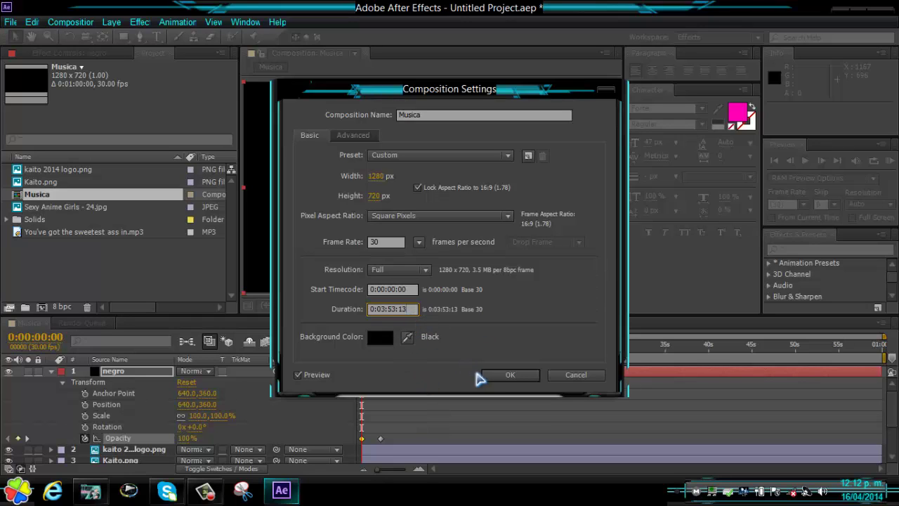
{"action": "left_click", "coordinate": [491, 378]}
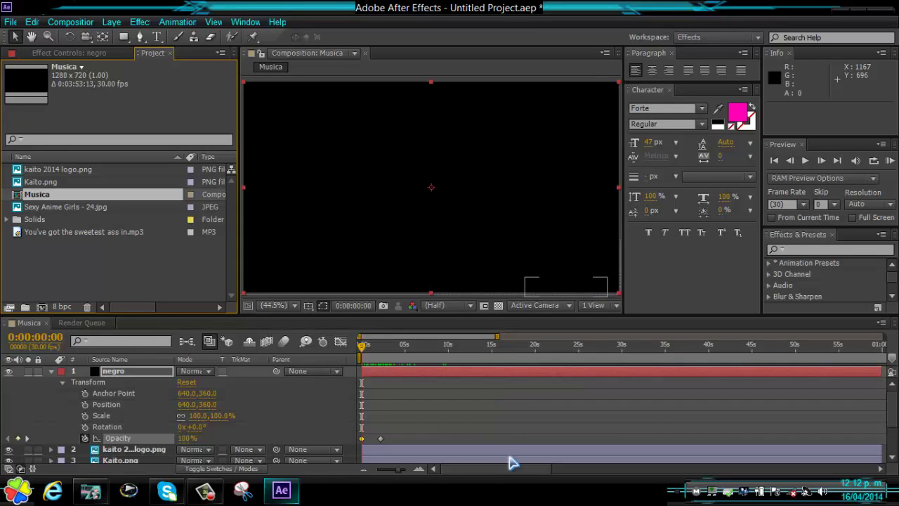
Select the seven visual layers and drag their out points to the composition end
{"action": "mouse_move", "coordinate": [508, 469]}
{"action": "left_mouse_down"}
{"action": "mouse_move", "coordinate": [611, 475]}
{"action": "mouse_move", "coordinate": [430, 468]}
{"action": "left_mouse_up"}
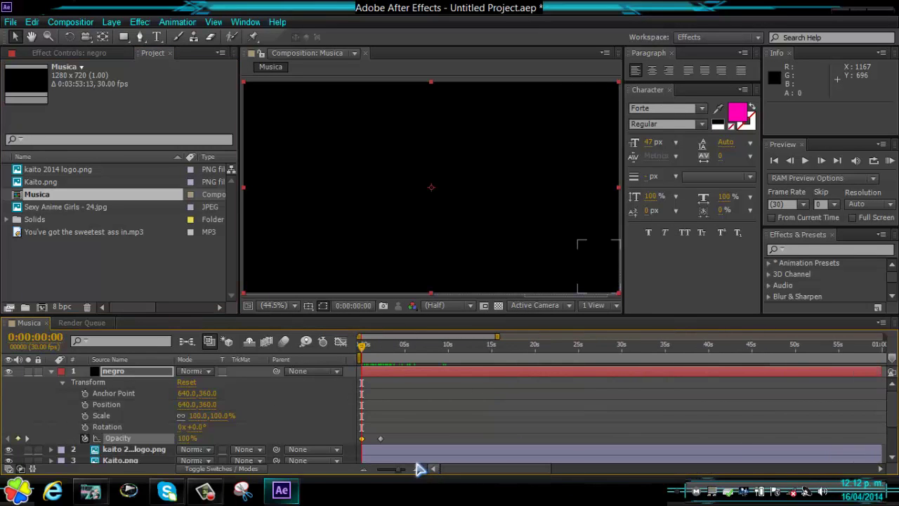
{"action": "left_click", "coordinate": [388, 470]}
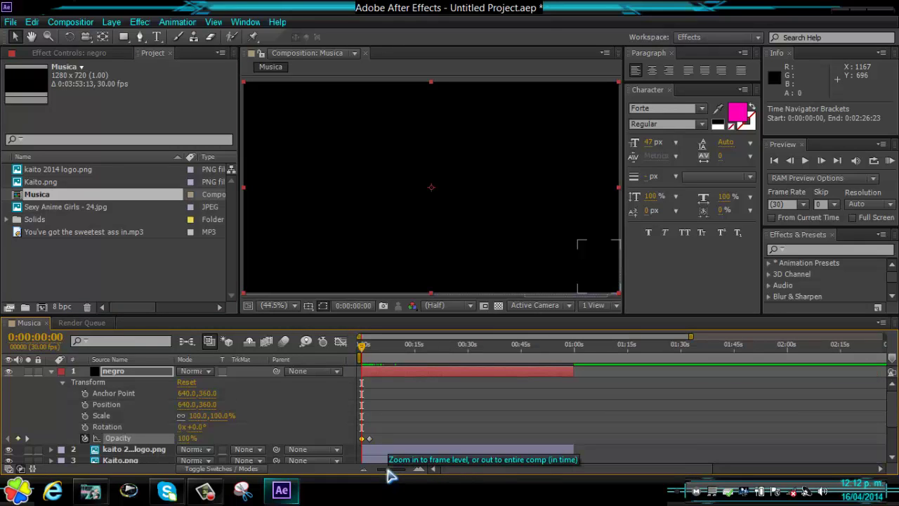
{"action": "left_click_drag", "start_coordinate": [392, 475], "coordinate": [375, 476]}
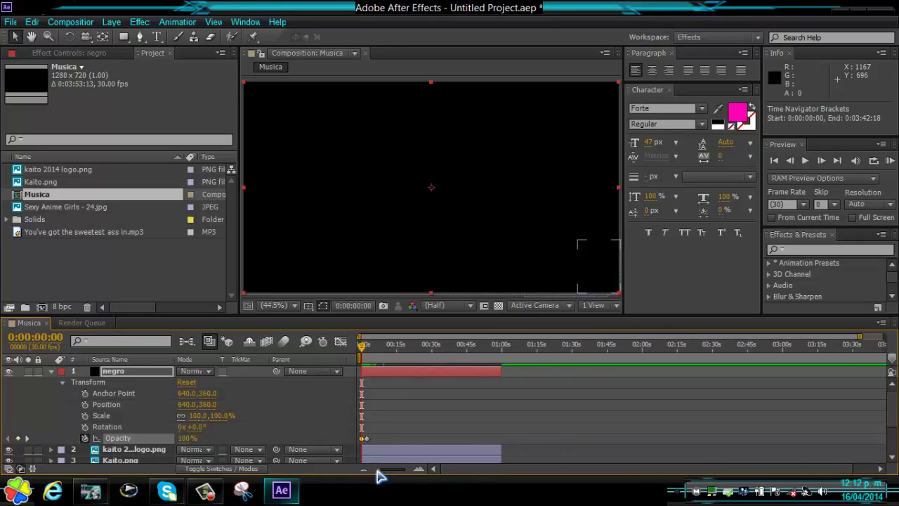
{"action": "left_click", "coordinate": [53, 373]}
{"action": "left_click", "coordinate": [130, 382], "text": "ctrl"}
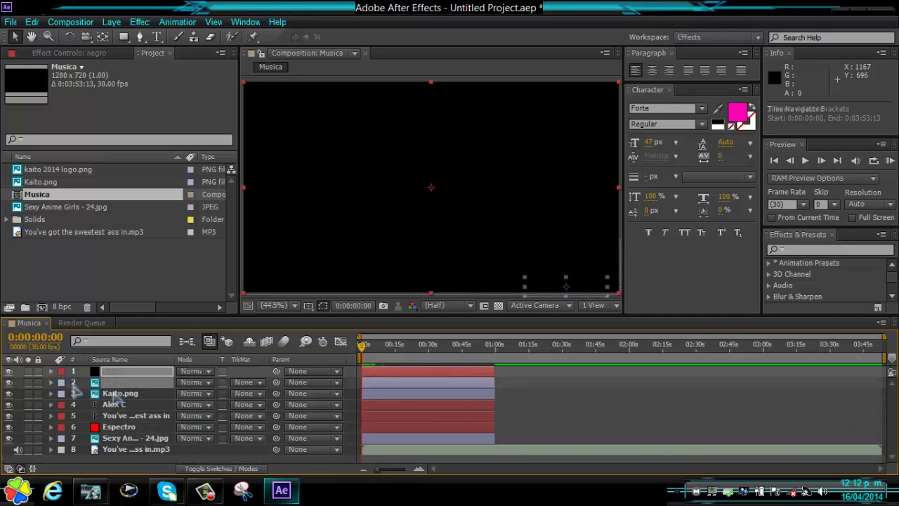
{"action": "left_click", "coordinate": [119, 393], "text": "ctrl"}
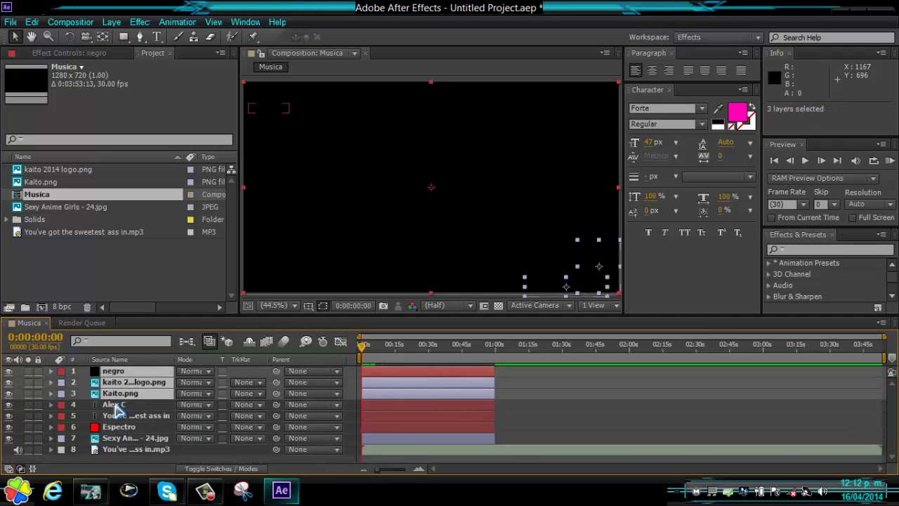
{"action": "left_click", "coordinate": [114, 406], "text": "ctrl"}
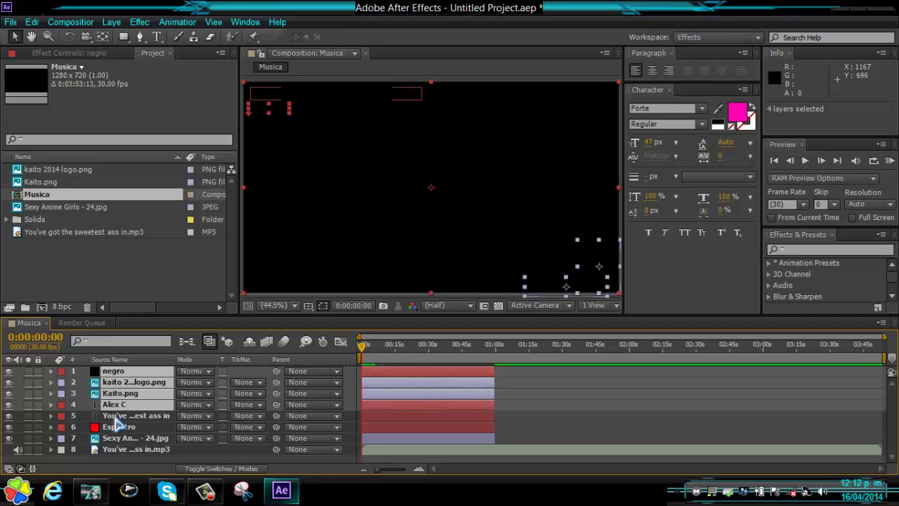
{"action": "left_click", "coordinate": [116, 416], "text": "ctrl"}
{"action": "left_click", "coordinate": [118, 428], "text": "ctrl"}
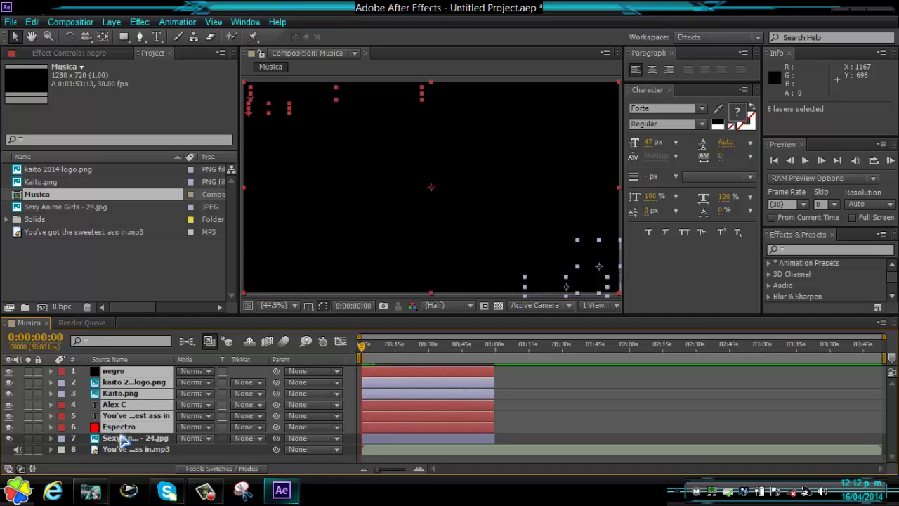
{"action": "left_click", "coordinate": [125, 439], "text": "ctrl"}
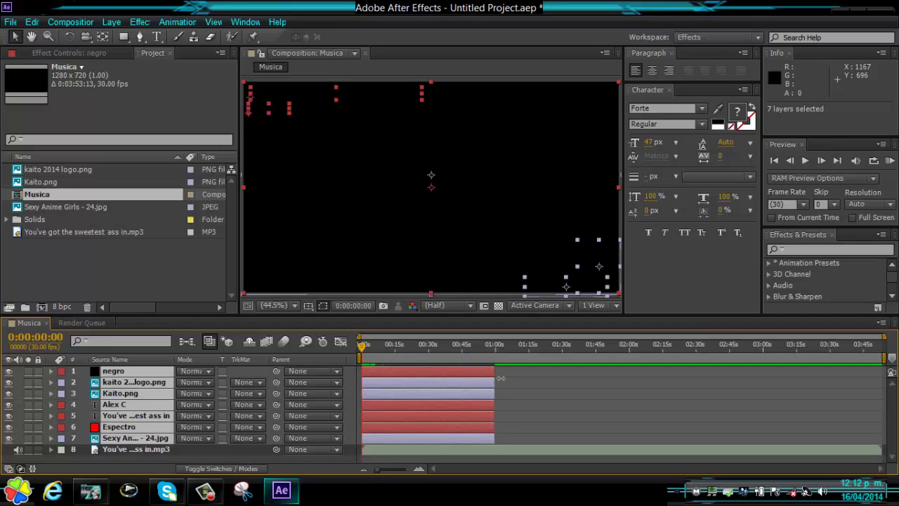
{"action": "left_click_drag", "start_coordinate": [494, 371], "coordinate": [896, 411]}
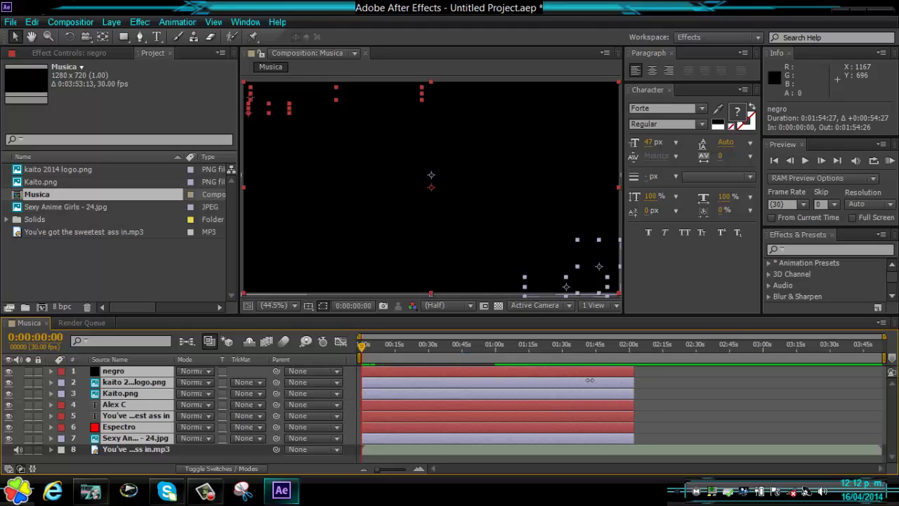
Move the playhead near the composition end and select the negro layer
{"action": "left_click", "coordinate": [873, 344]}
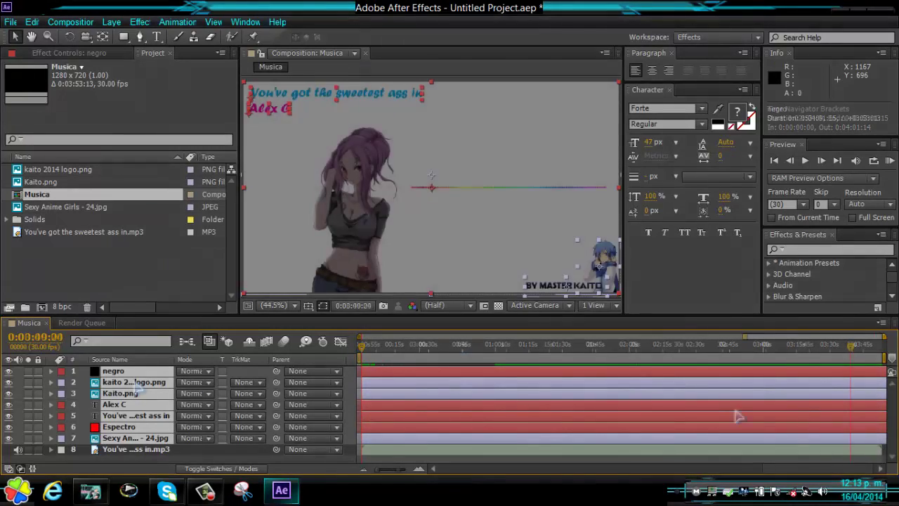
{"action": "left_click_drag", "start_coordinate": [360, 337], "coordinate": [743, 338]}
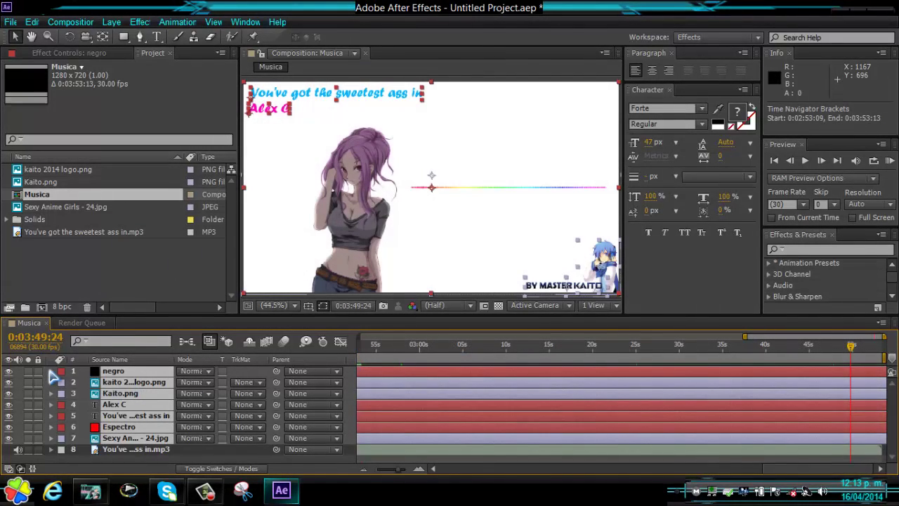
{"action": "left_click", "coordinate": [145, 450]}
{"action": "left_click", "coordinate": [110, 372]}
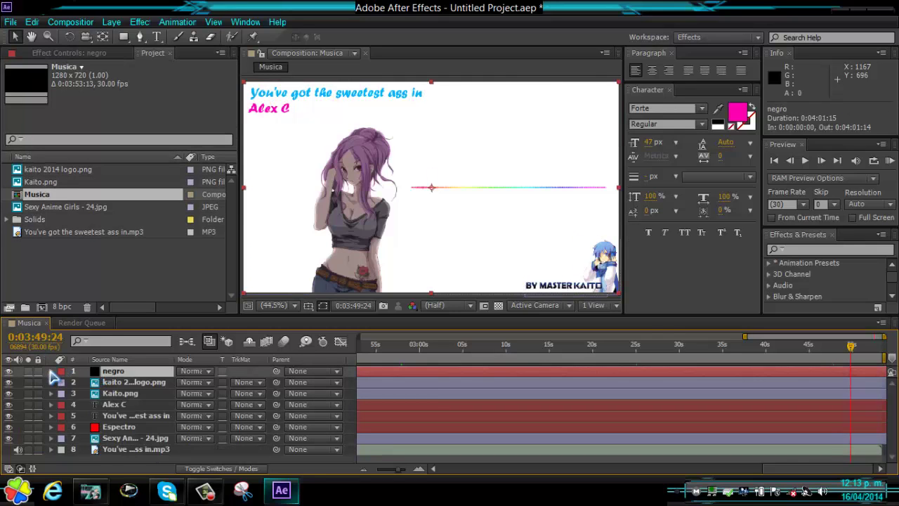
Key negro's opacity from 0% at 0:03:49:24 to 100% at 0:03:52:18 for a closing fade
{"action": "left_click", "coordinate": [50, 371]}
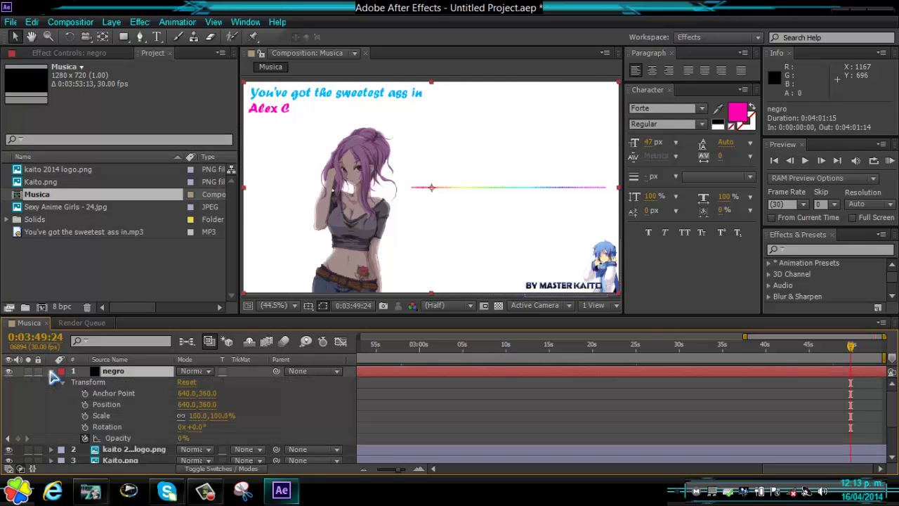
{"action": "left_click", "coordinate": [179, 437]}
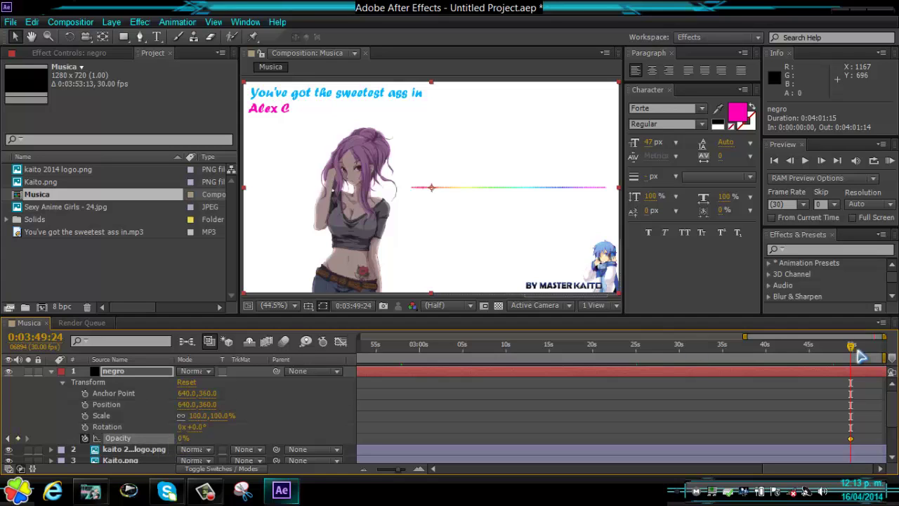
{"action": "left_click_drag", "start_coordinate": [852, 347], "coordinate": [875, 347]}
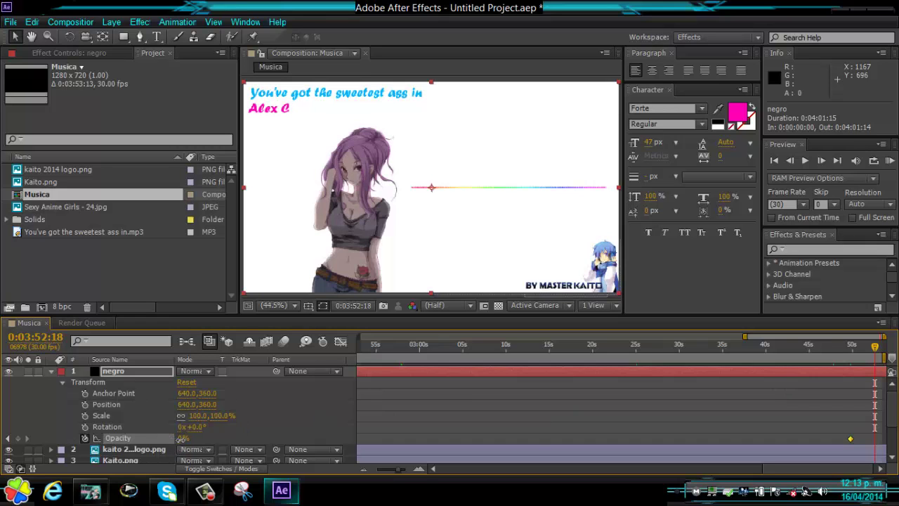
{"action": "left_click_drag", "start_coordinate": [180, 438], "coordinate": [197, 438]}
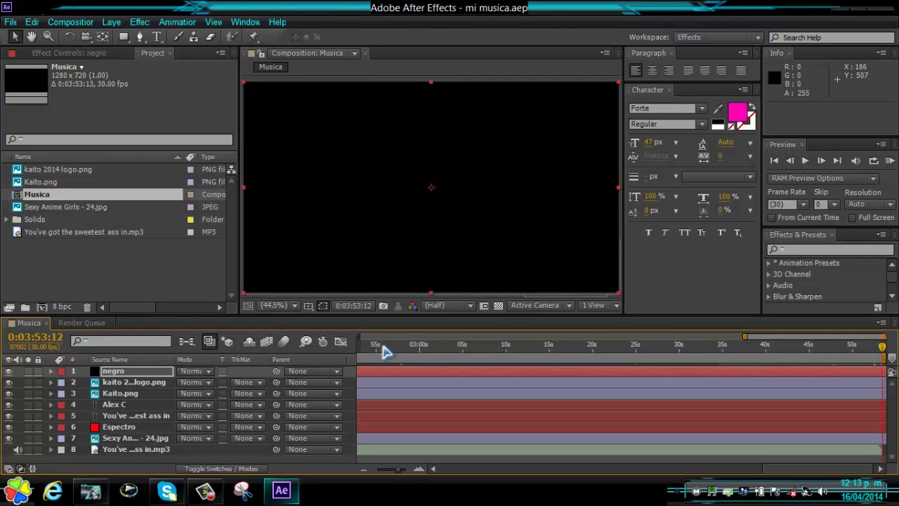
{"action": "left_click_drag", "start_coordinate": [385, 347], "coordinate": [362, 347]}
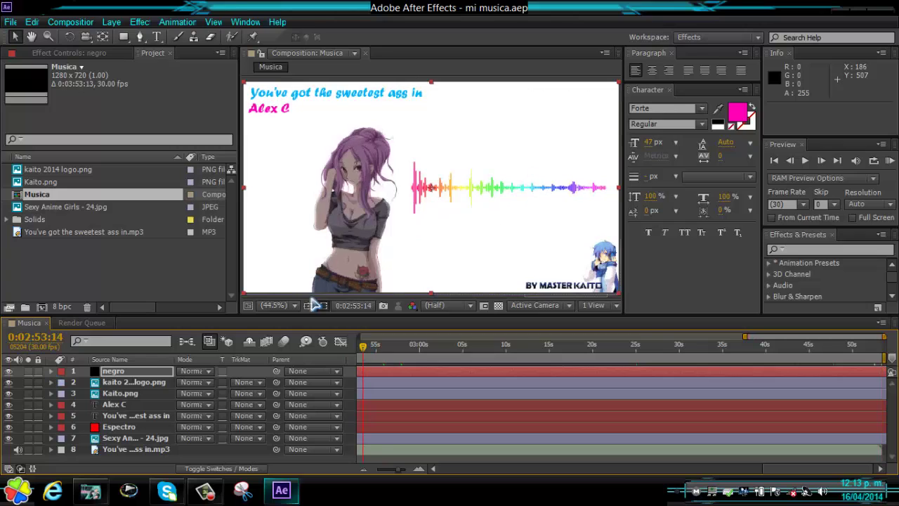
Add Musica to the render queue with FLV as the output format
{"action": "left_click", "coordinate": [75, 24]}
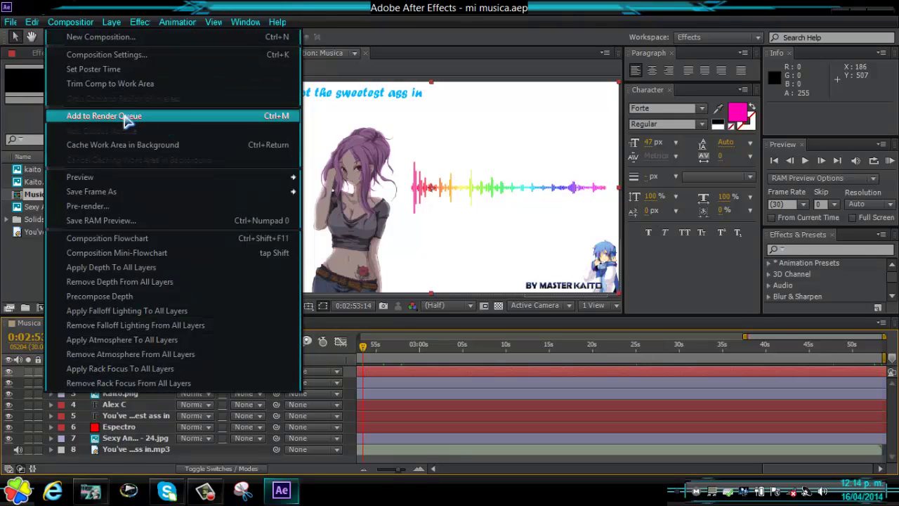
{"action": "left_click", "coordinate": [127, 120]}
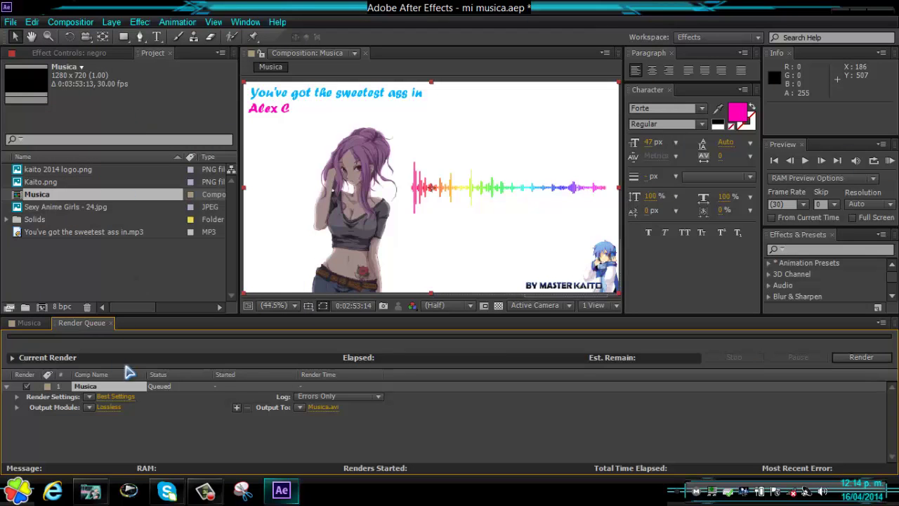
{"action": "left_click", "coordinate": [111, 409]}
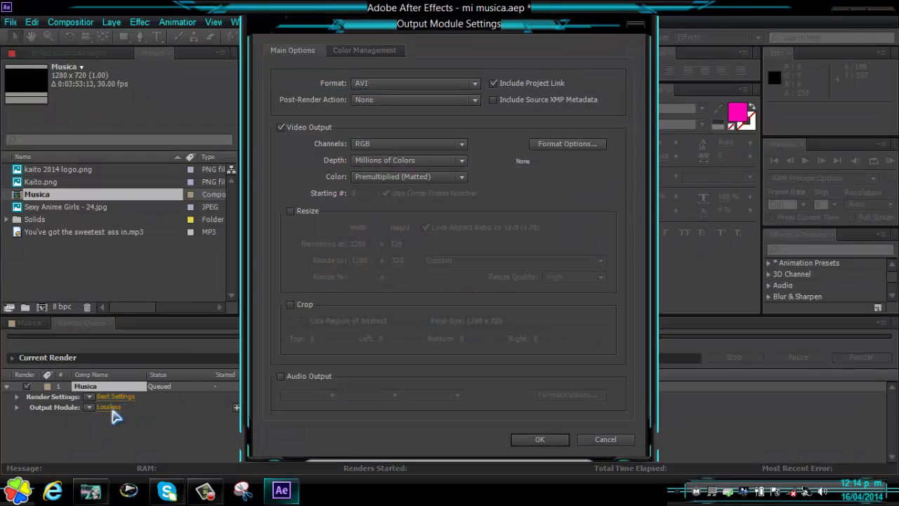
{"action": "left_click", "coordinate": [475, 84]}
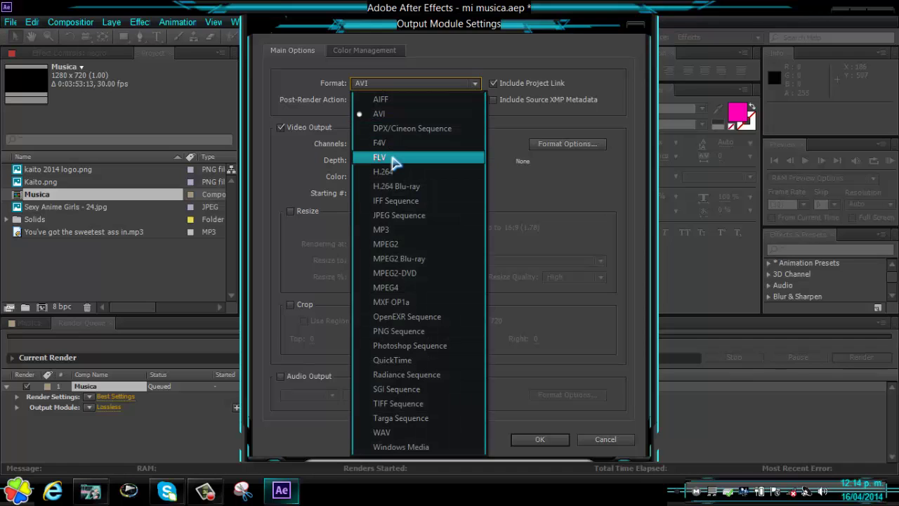
{"action": "left_click", "coordinate": [395, 160]}
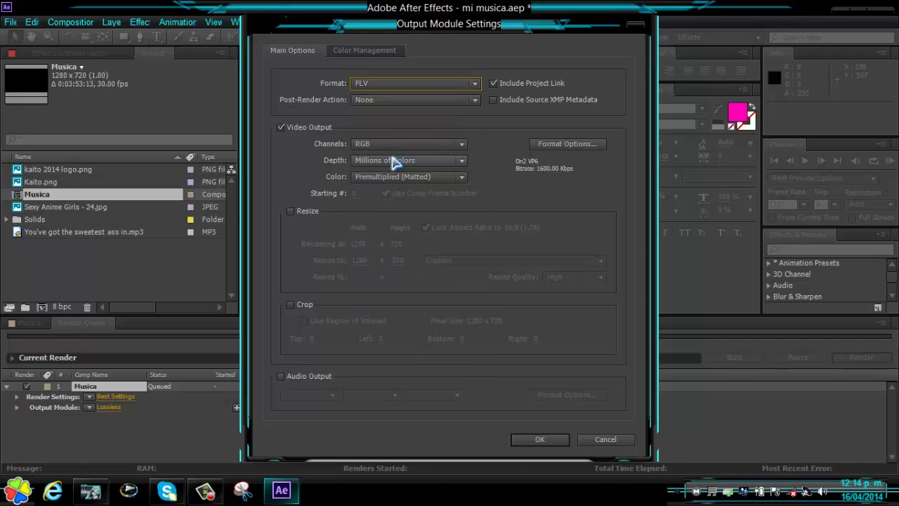
Set the FLV video bitrate to about 2617 kbps and enable audio output
{"action": "left_click", "coordinate": [569, 145]}
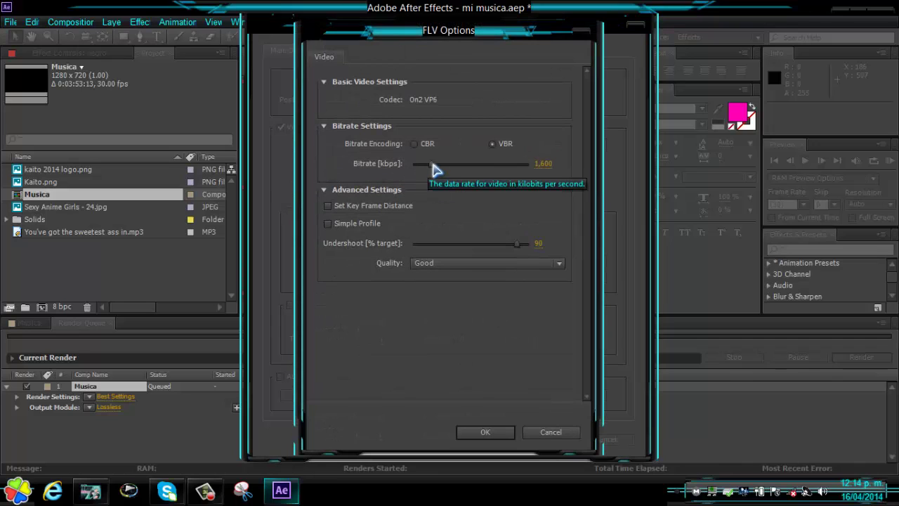
{"action": "left_click_drag", "start_coordinate": [433, 166], "coordinate": [443, 171]}
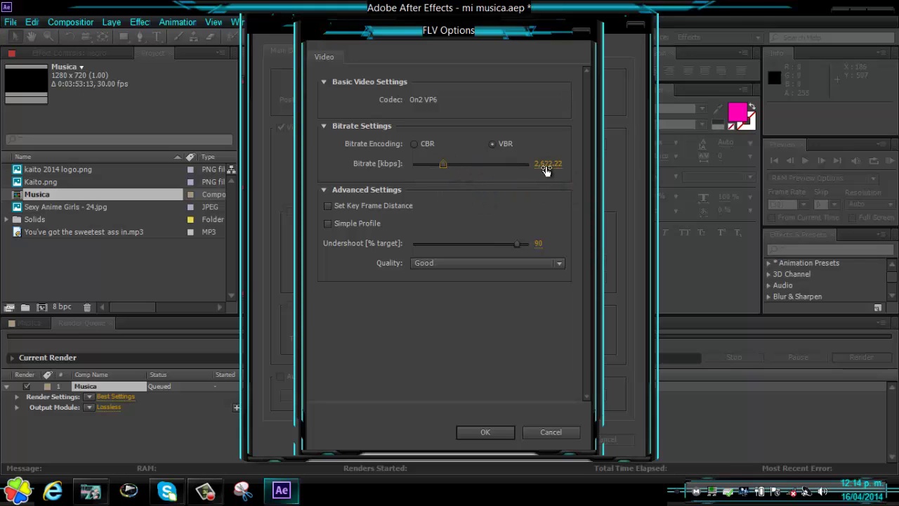
{"action": "left_click_drag", "start_coordinate": [443, 166], "coordinate": [535, 180]}
{"action": "left_click_drag", "start_coordinate": [530, 165], "coordinate": [448, 181]}
{"action": "left_click", "coordinate": [488, 433]}
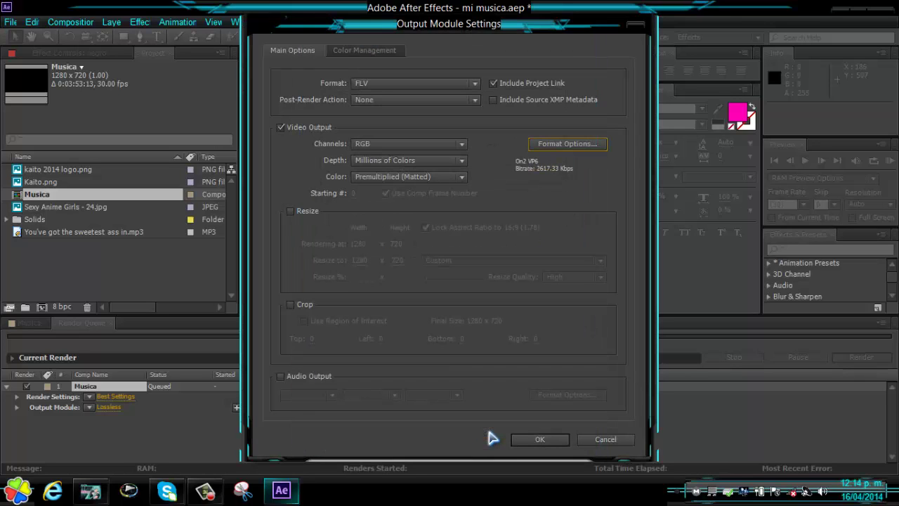
{"action": "left_click", "coordinate": [281, 377]}
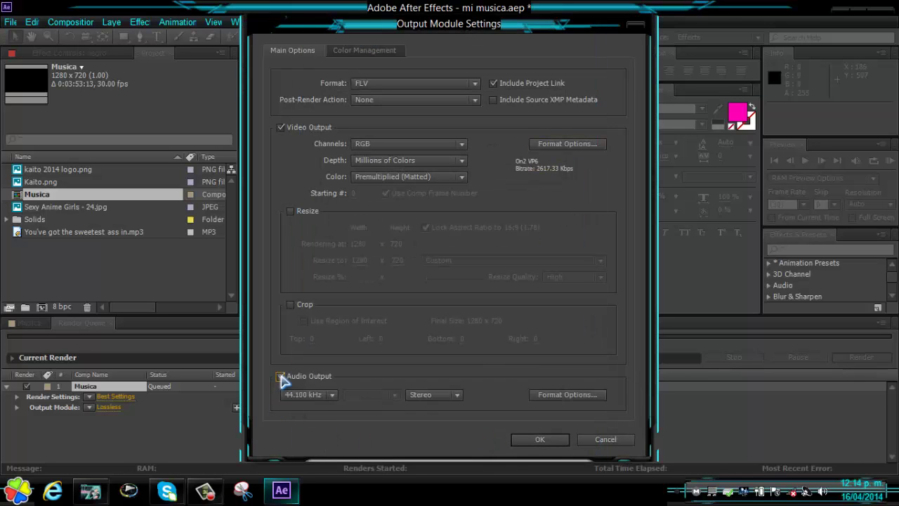
{"action": "left_click", "coordinate": [540, 439]}
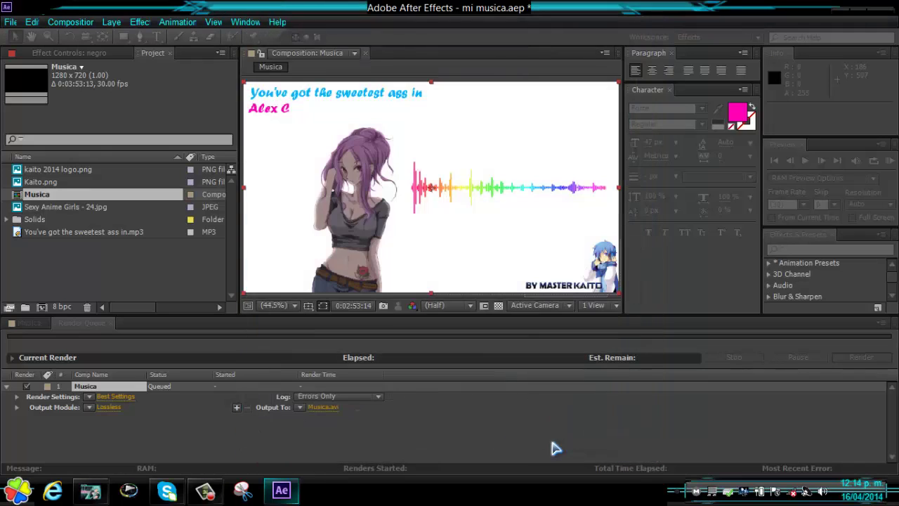
Save Musica.flv to the Tuto folder and queue Musica a second time for rendering
{"action": "left_click", "coordinate": [324, 408]}
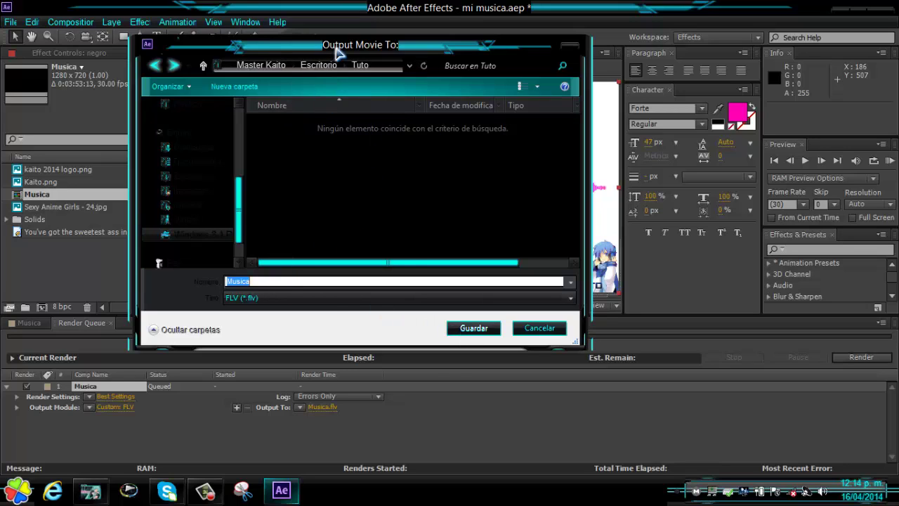
{"action": "left_click", "coordinate": [475, 326]}
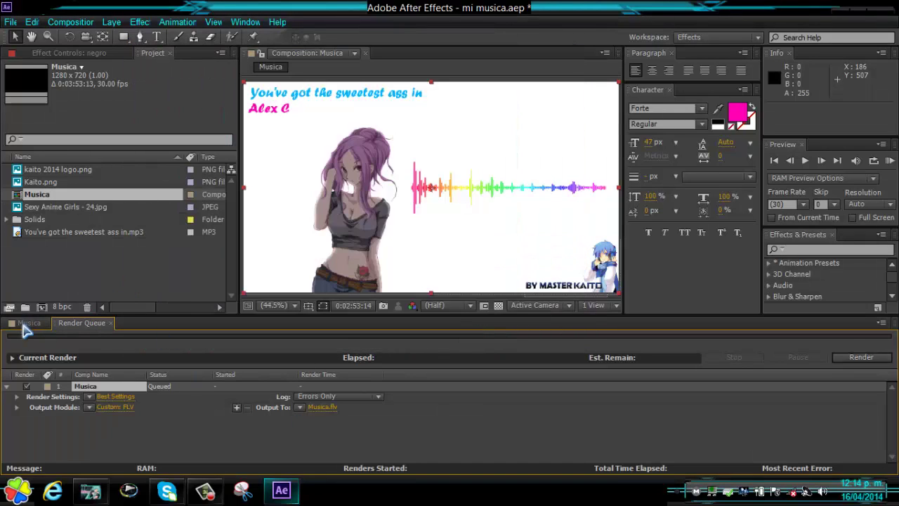
{"action": "left_click", "coordinate": [28, 324]}
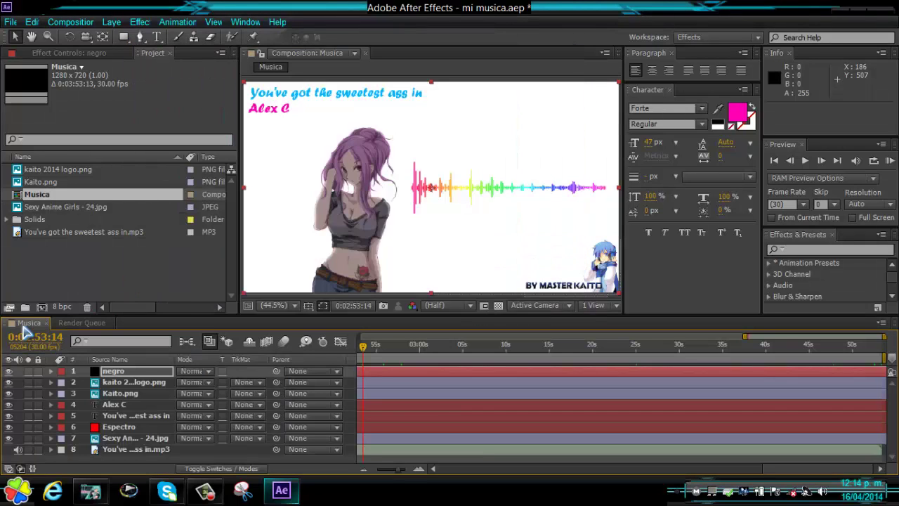
{"action": "left_click", "coordinate": [70, 22]}
{"action": "left_click", "coordinate": [173, 119]}
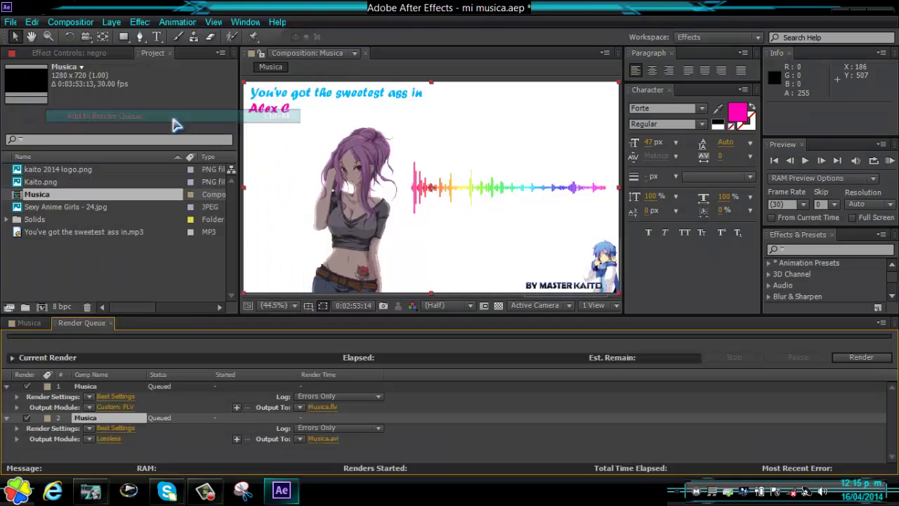
Switch item 2 to H.264 with default options and audio on, saving Musica.mp4 to Tuto
{"action": "left_click", "coordinate": [116, 440]}
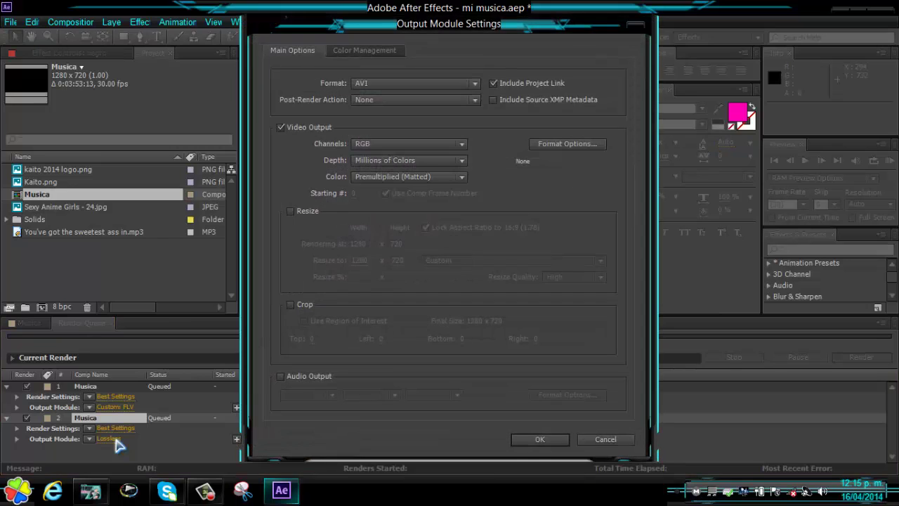
{"action": "left_click", "coordinate": [467, 85]}
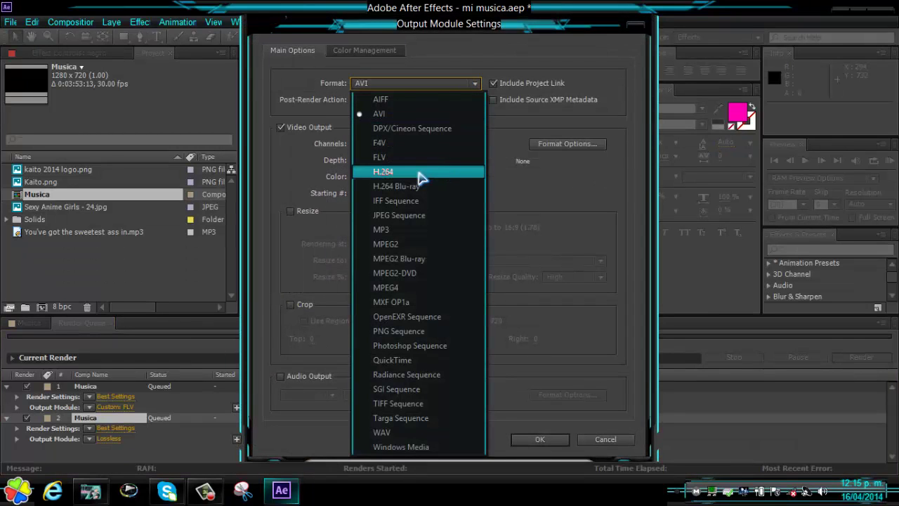
{"action": "left_click", "coordinate": [392, 173]}
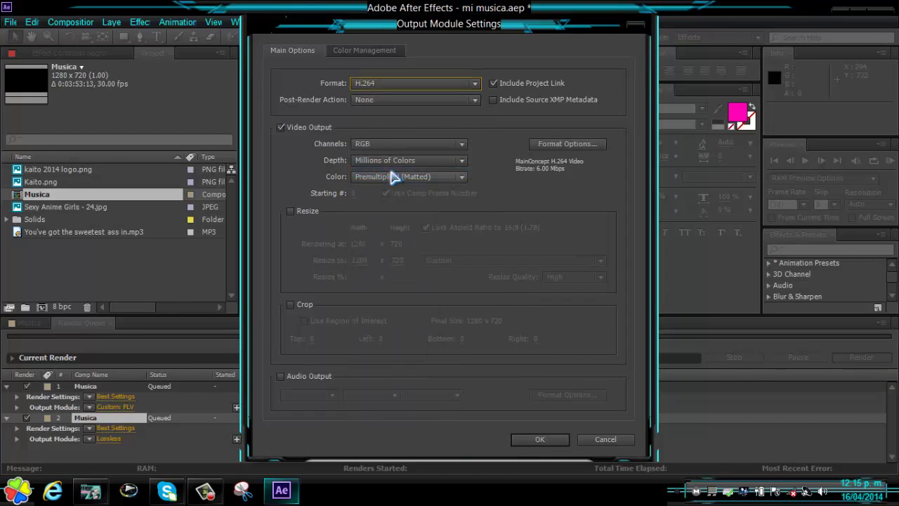
{"action": "left_click", "coordinate": [568, 144]}
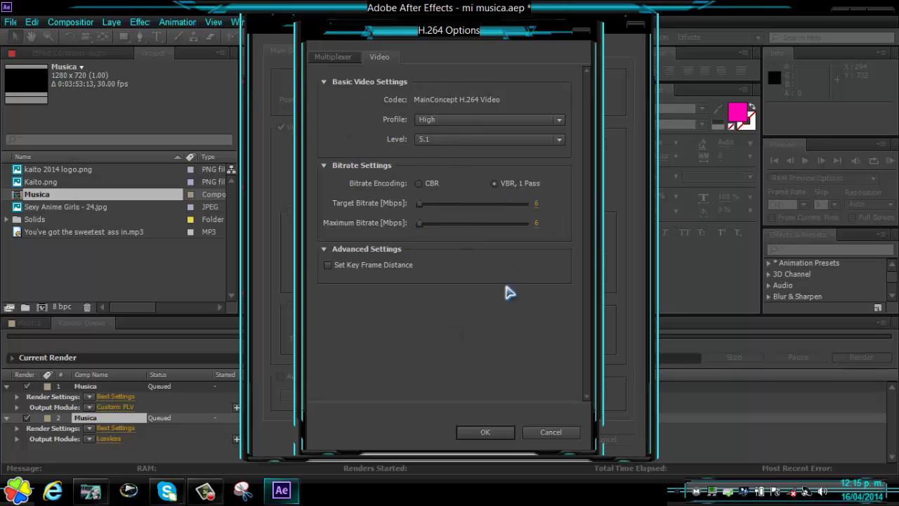
{"action": "left_click", "coordinate": [485, 433]}
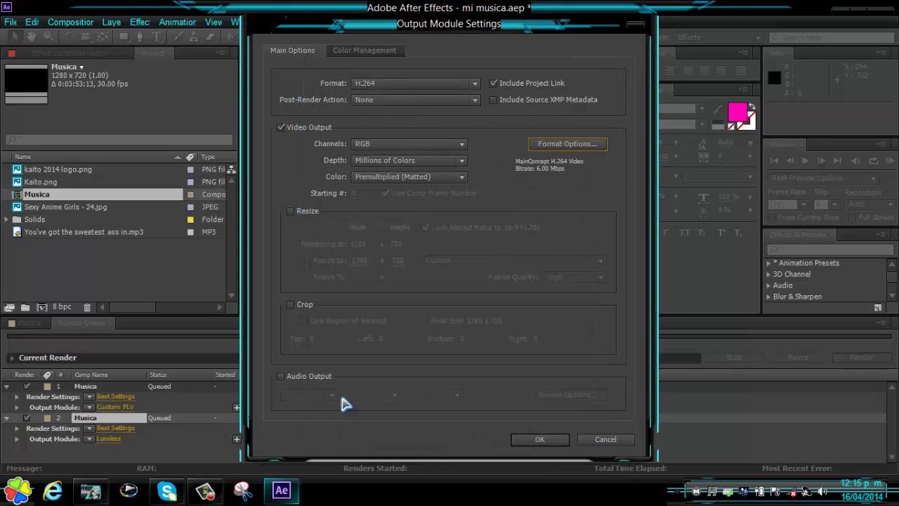
{"action": "left_click", "coordinate": [281, 377]}
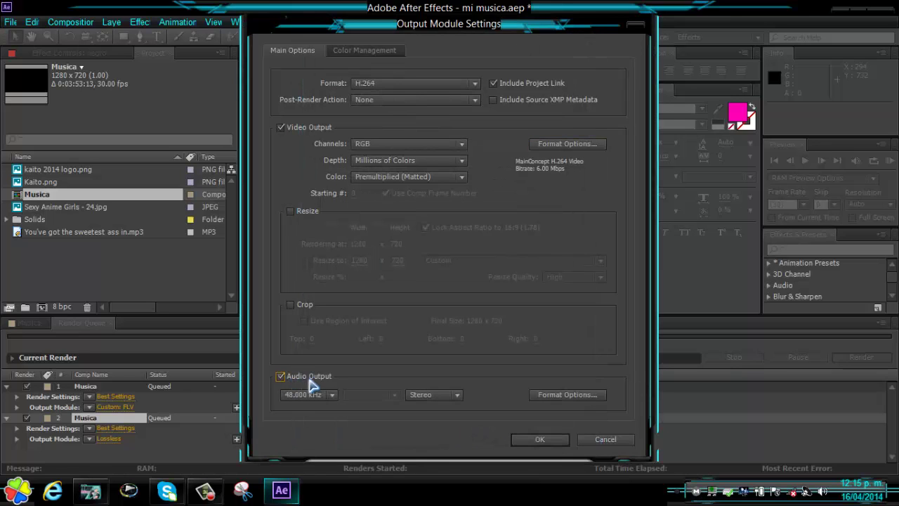
{"action": "left_click", "coordinate": [537, 439]}
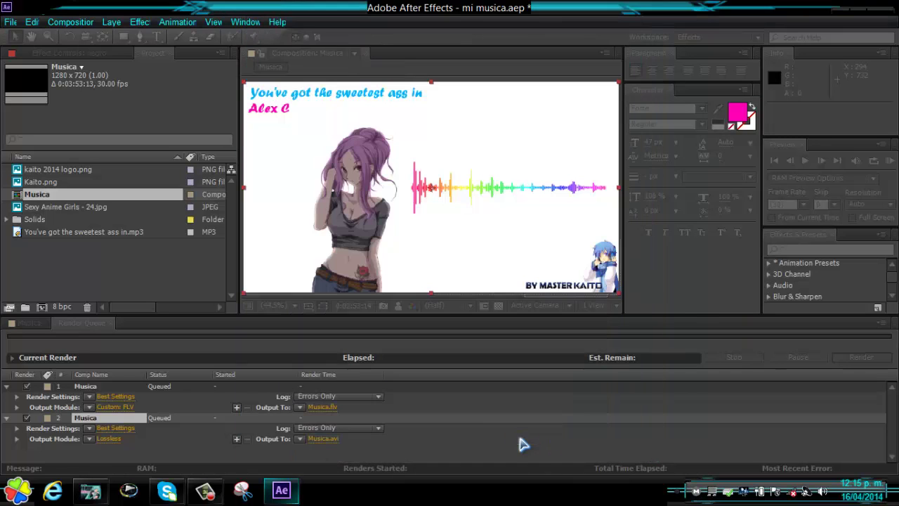
{"action": "left_click", "coordinate": [326, 439]}
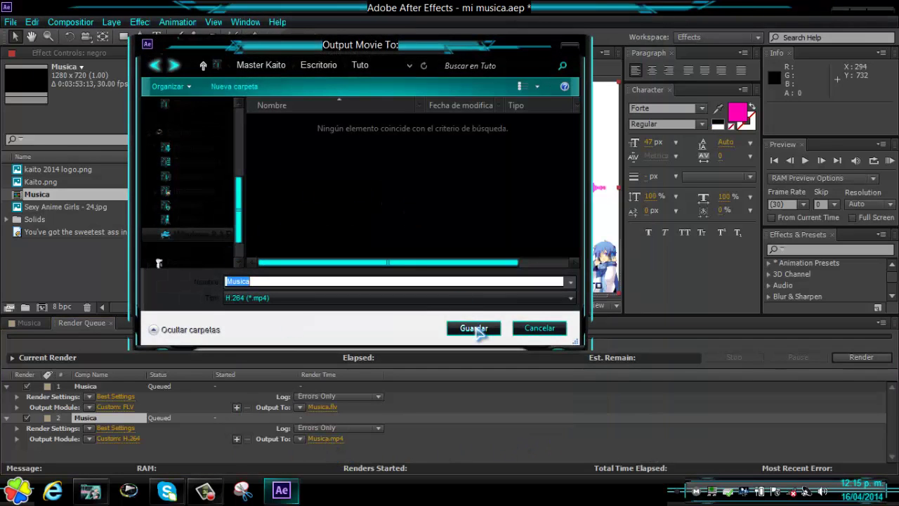
{"action": "left_click", "coordinate": [476, 331]}
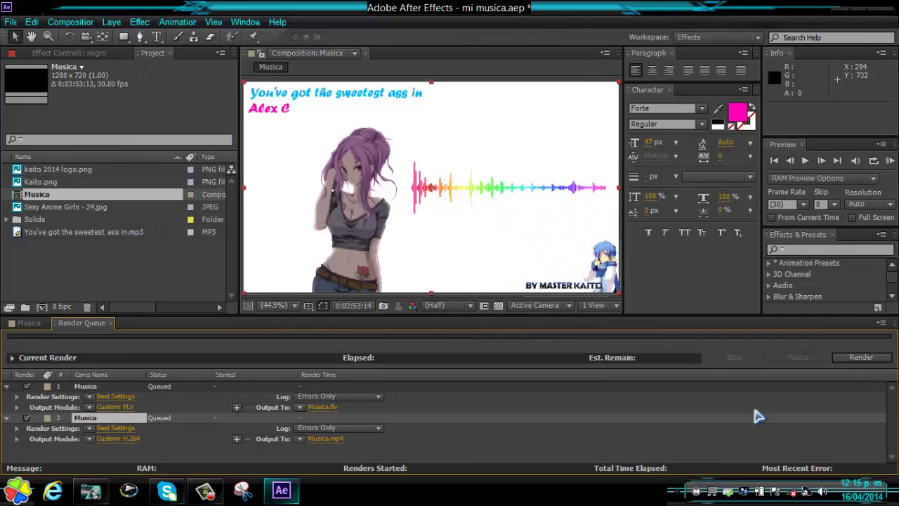
Render both queued Musica videos, then quit After Effects without saving the project
{"action": "left_click", "coordinate": [856, 359]}
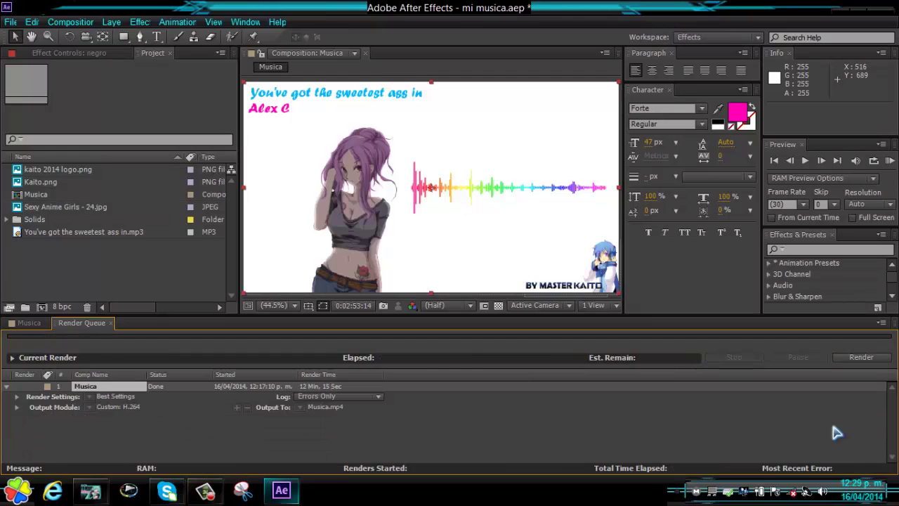
{"action": "left_click", "coordinate": [883, 15]}
{"action": "left_click", "coordinate": [476, 258]}
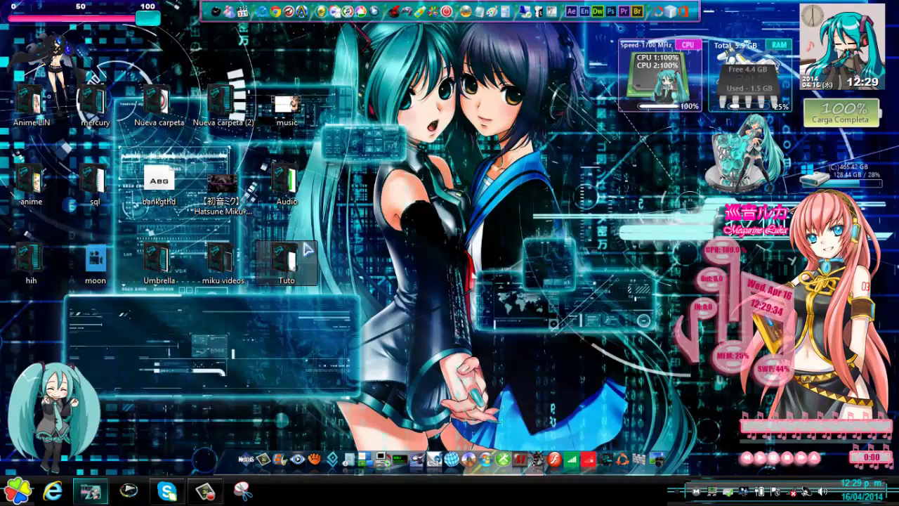
Play the rendered Musica video from the Tuto folder in Windows Media Player
{"action": "left_click", "coordinate": [90, 491]}
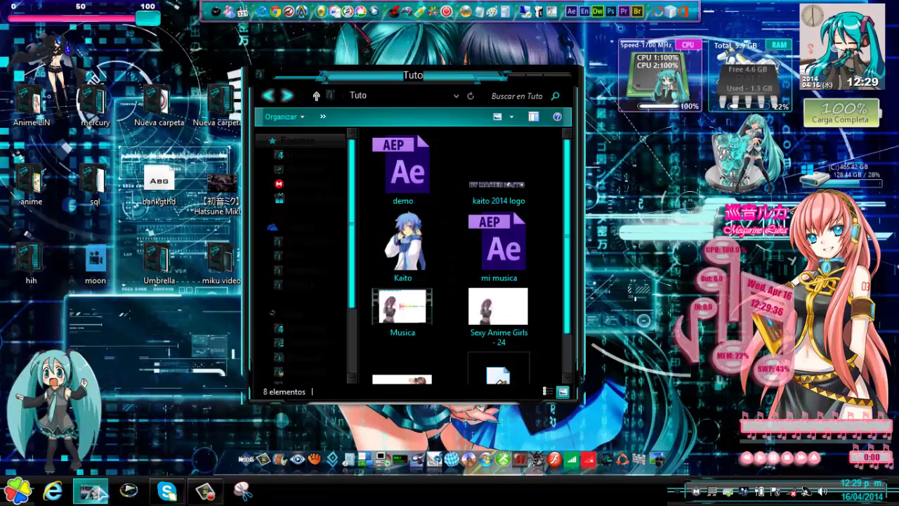
{"action": "right_click", "coordinate": [406, 316]}
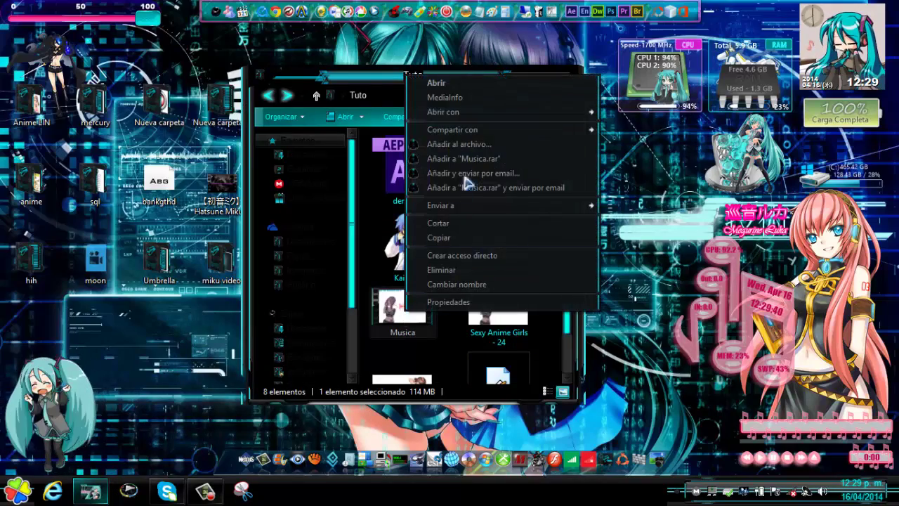
{"action": "mouse_move", "coordinate": [506, 113]}
{"action": "left_click", "coordinate": [653, 156]}
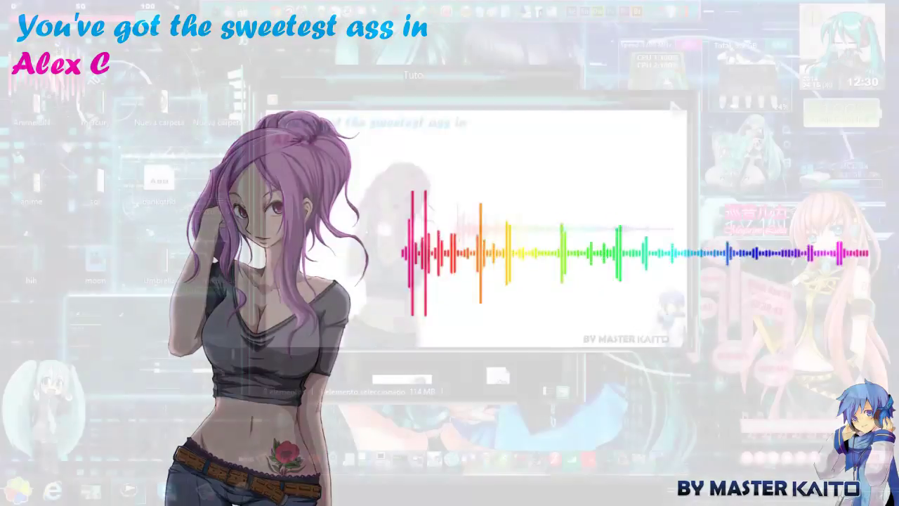
Close Windows Media Player to stop the rendered Musica video
{"action": "left_click", "coordinate": [560, 80]}
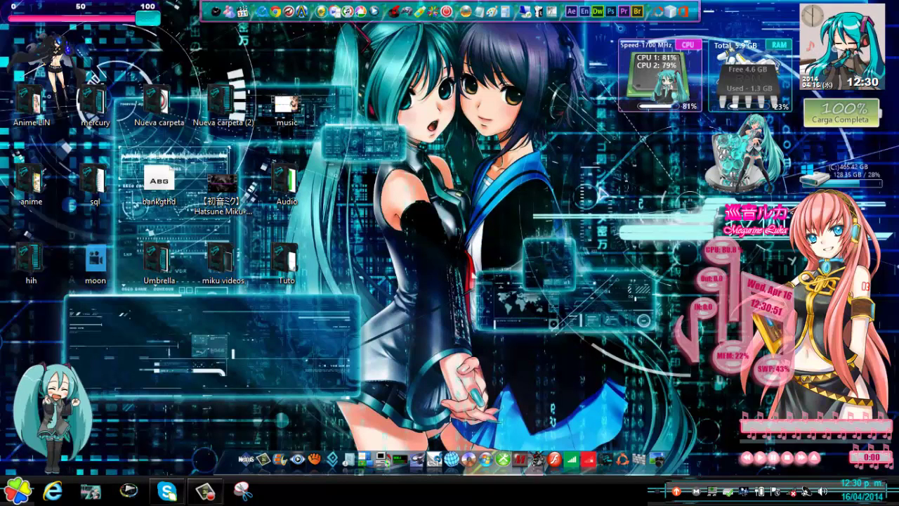
{"action": "left_click", "coordinate": [204, 494]}
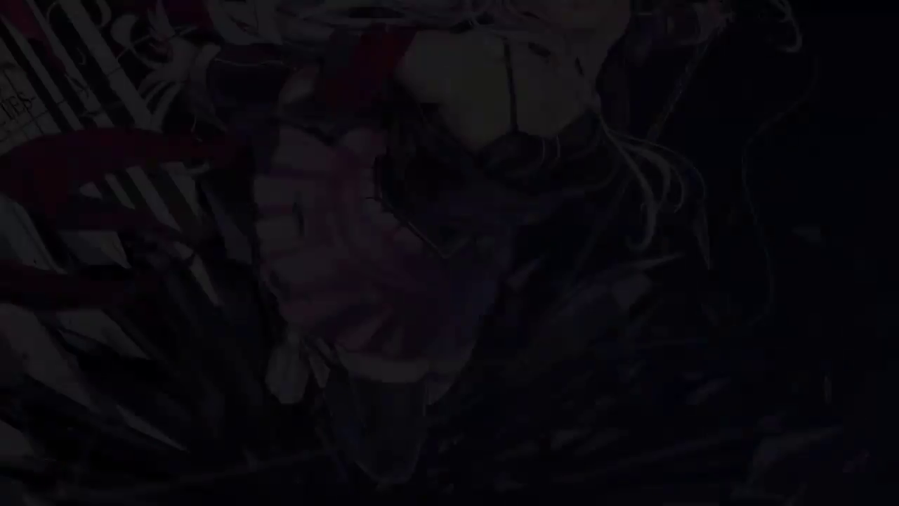